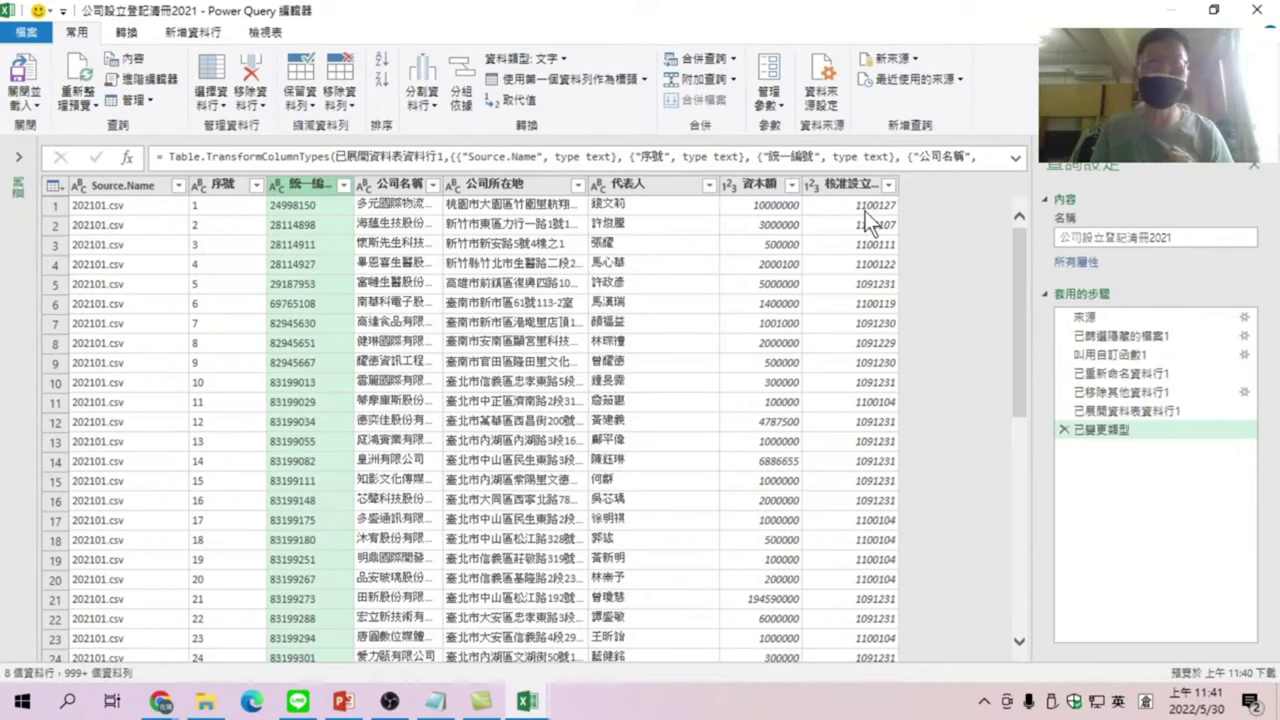
Check a 核准設立日期 value such as 1100127, then select the whole 核准設立日期 column.
click(880, 211)
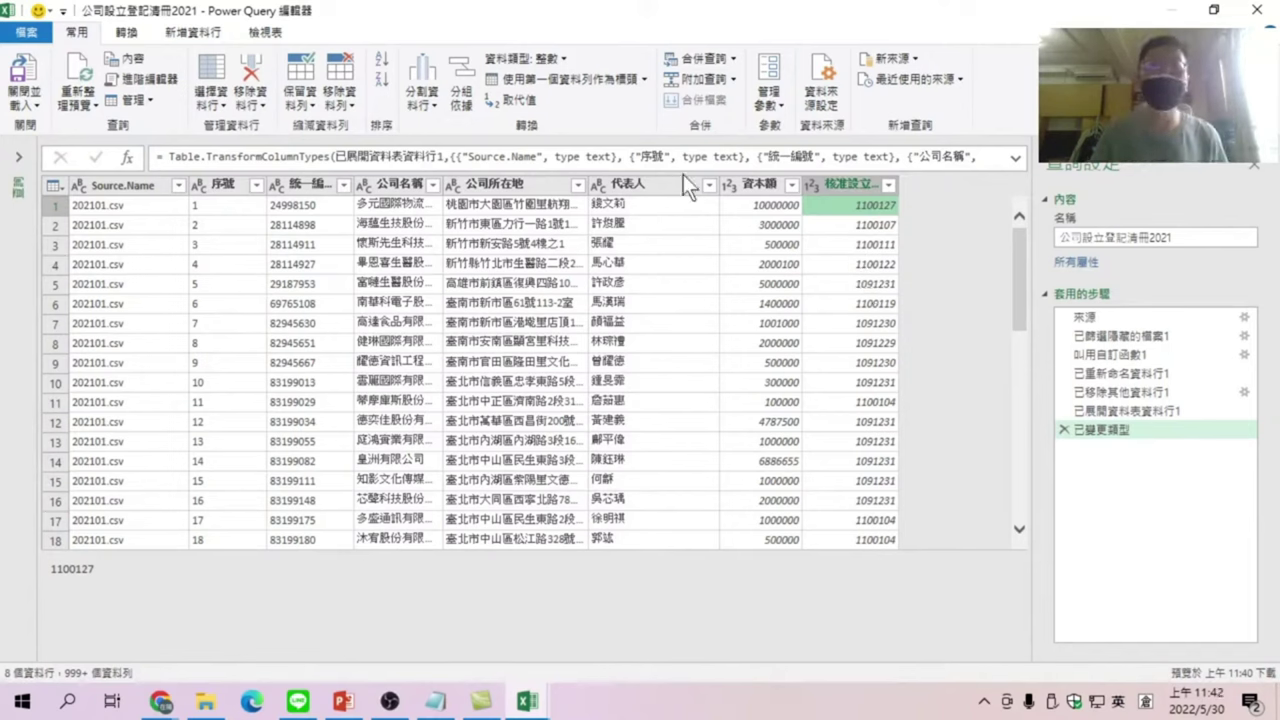
click(845, 185)
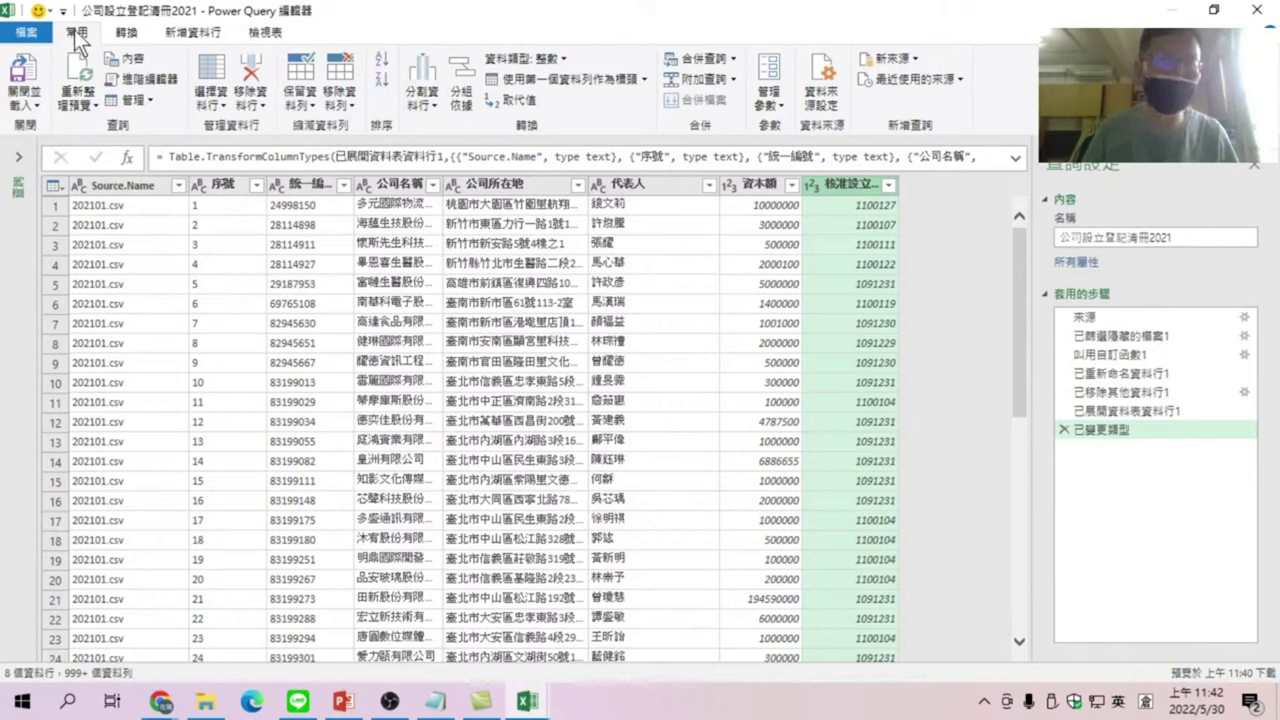
Split 核准設立日期 once, 2 characters from the right, into 核准設立日期.1 and 核准設立日期.2.
click(424, 97)
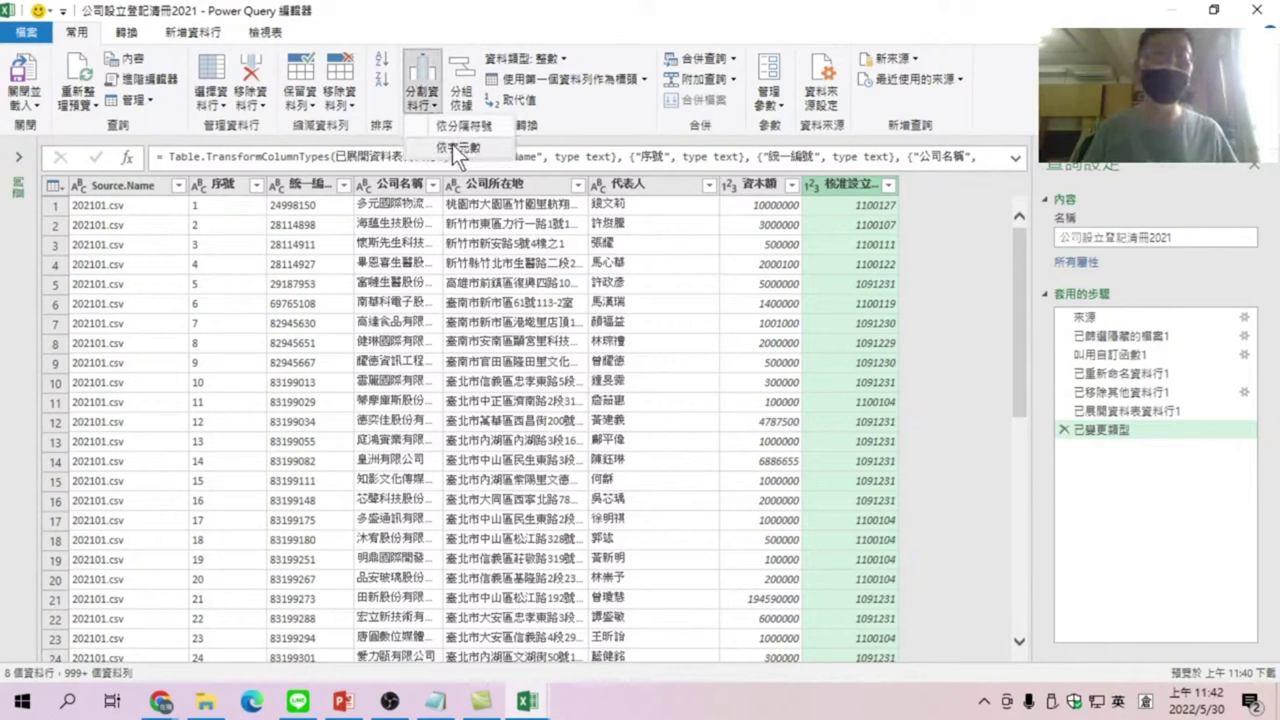
click(456, 146)
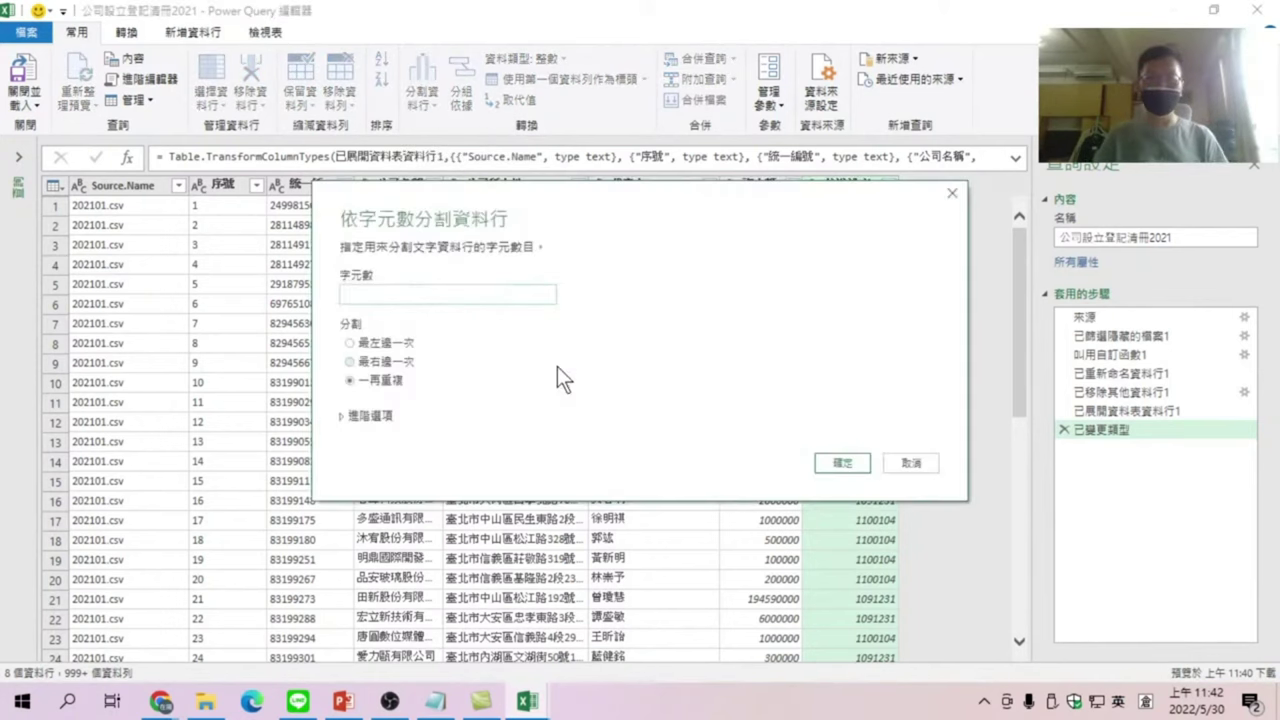
click(378, 361)
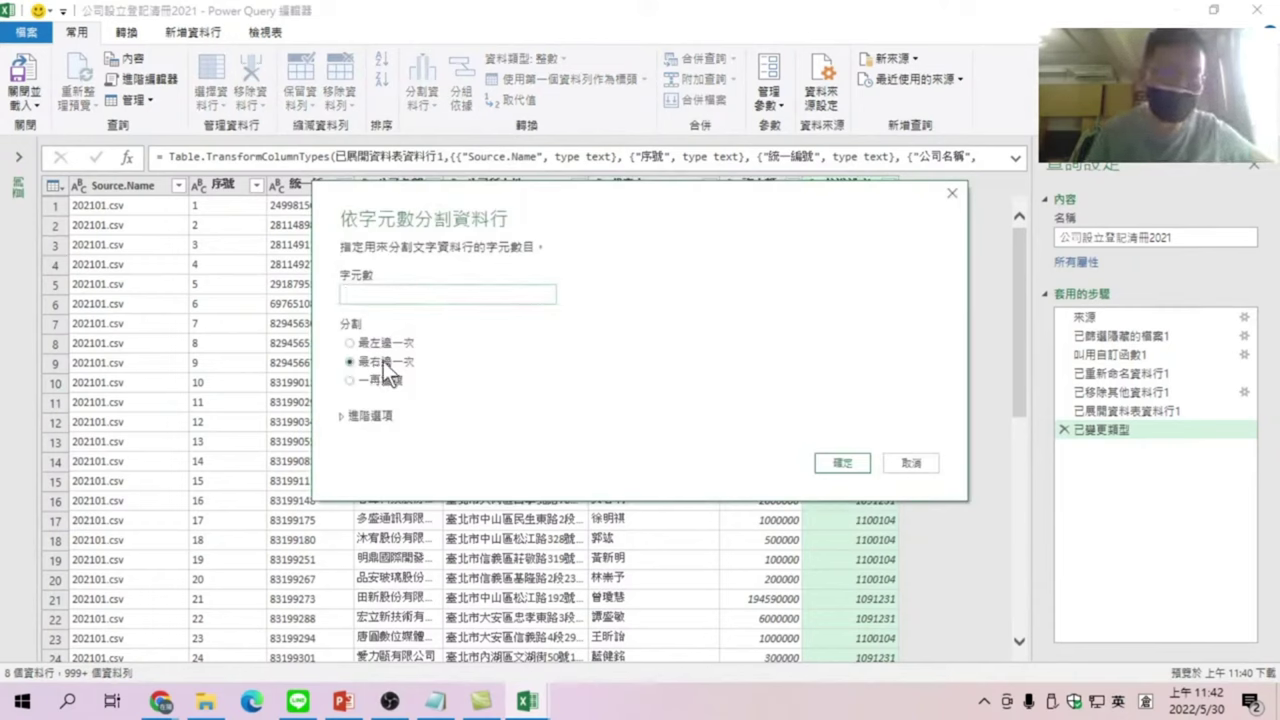
click(363, 292)
text(2)
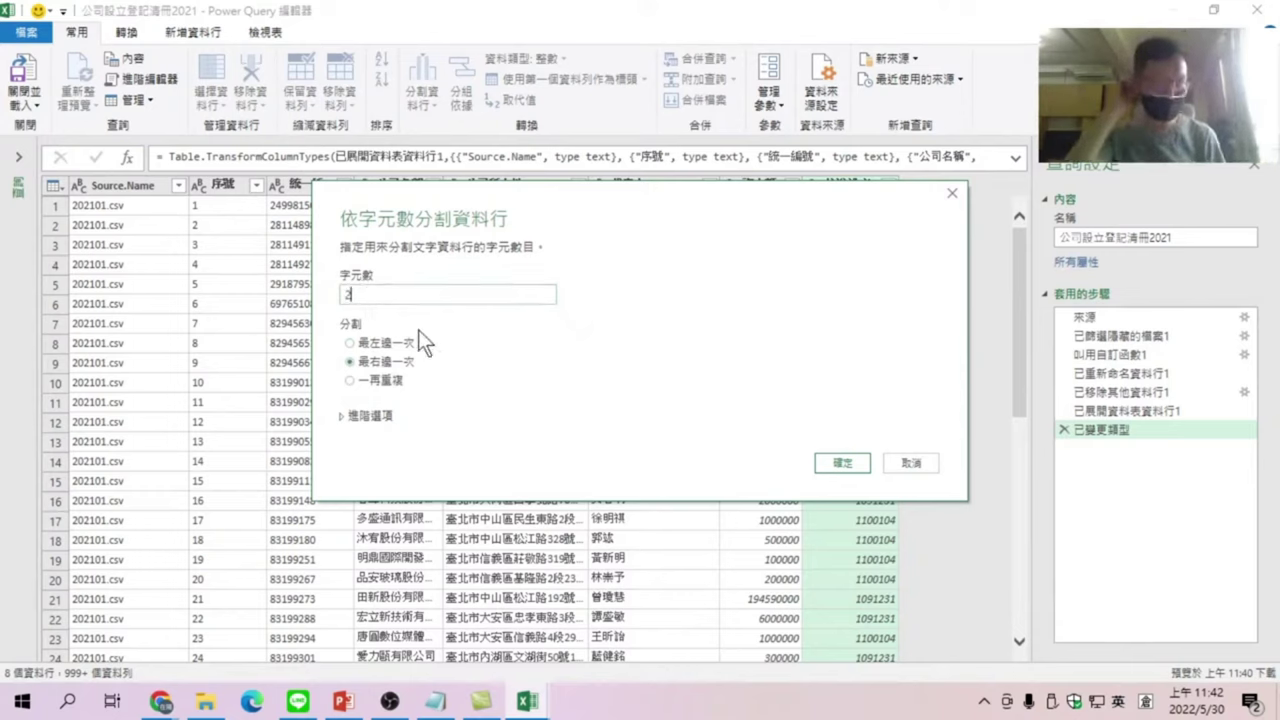
click(857, 461)
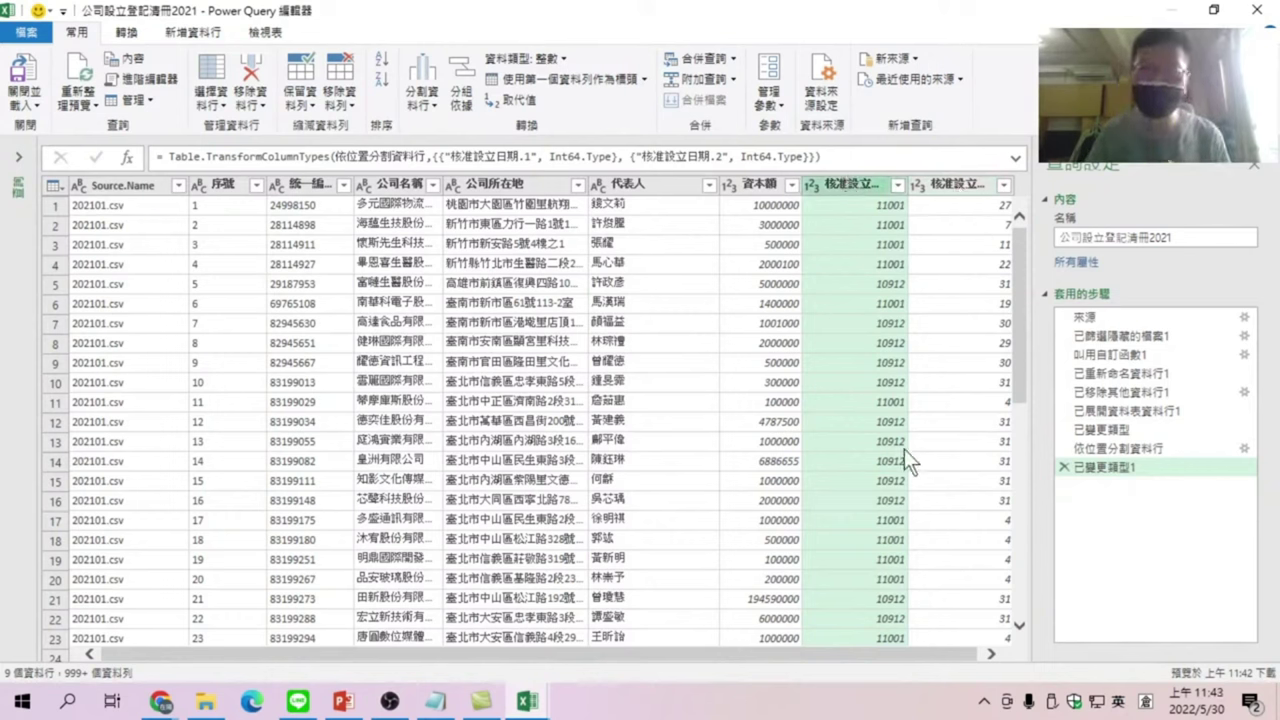
Split 核准設立日期.1 once, 2 characters from the right, into year and month columns.
click(1000, 157)
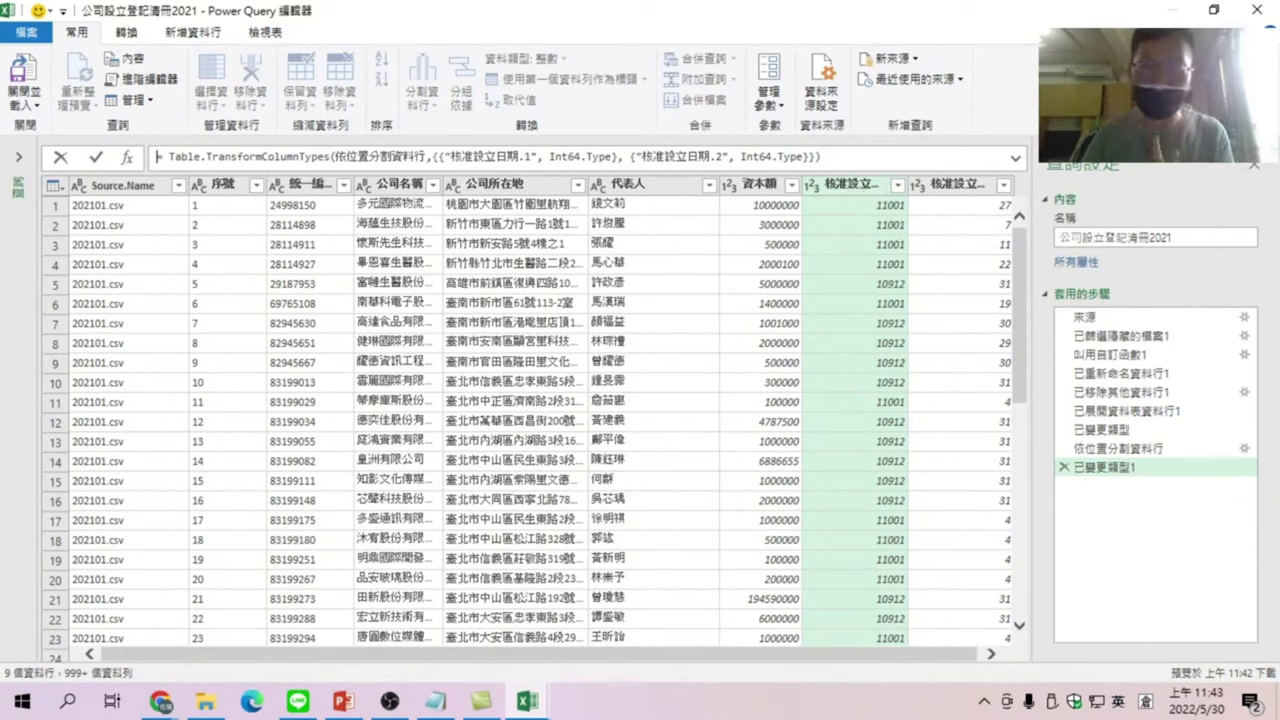
click(845, 182)
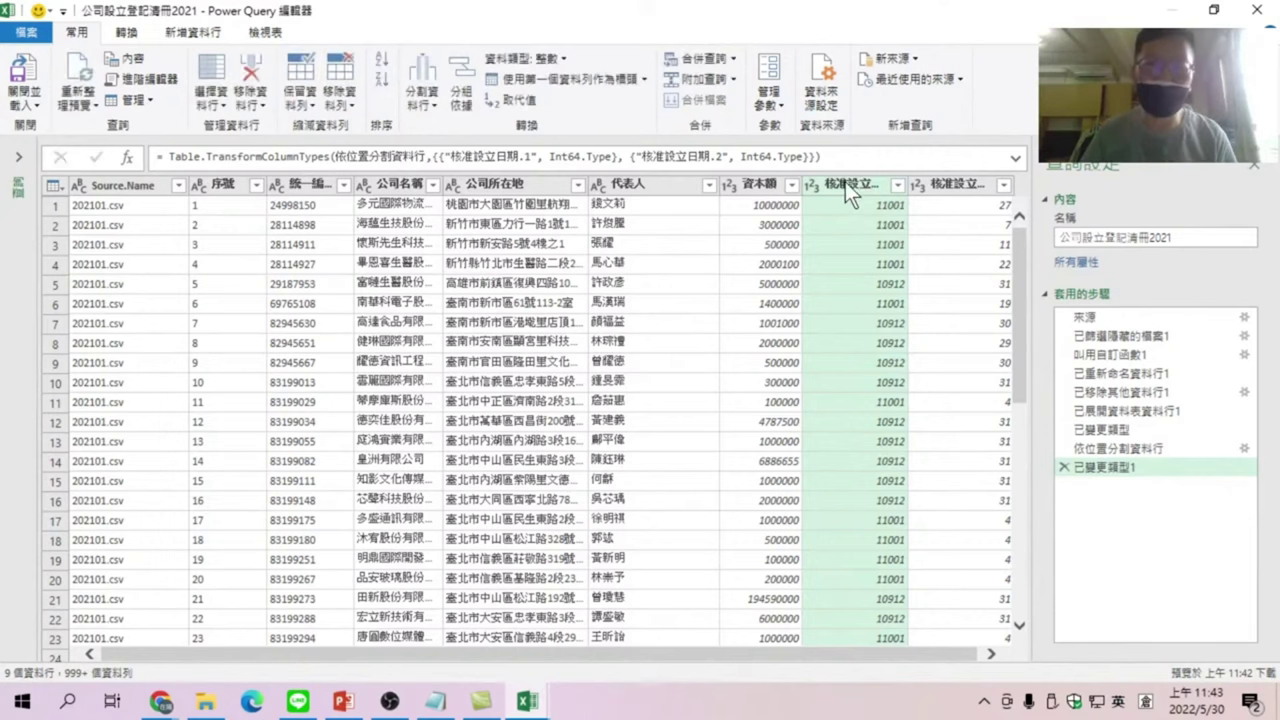
click(427, 85)
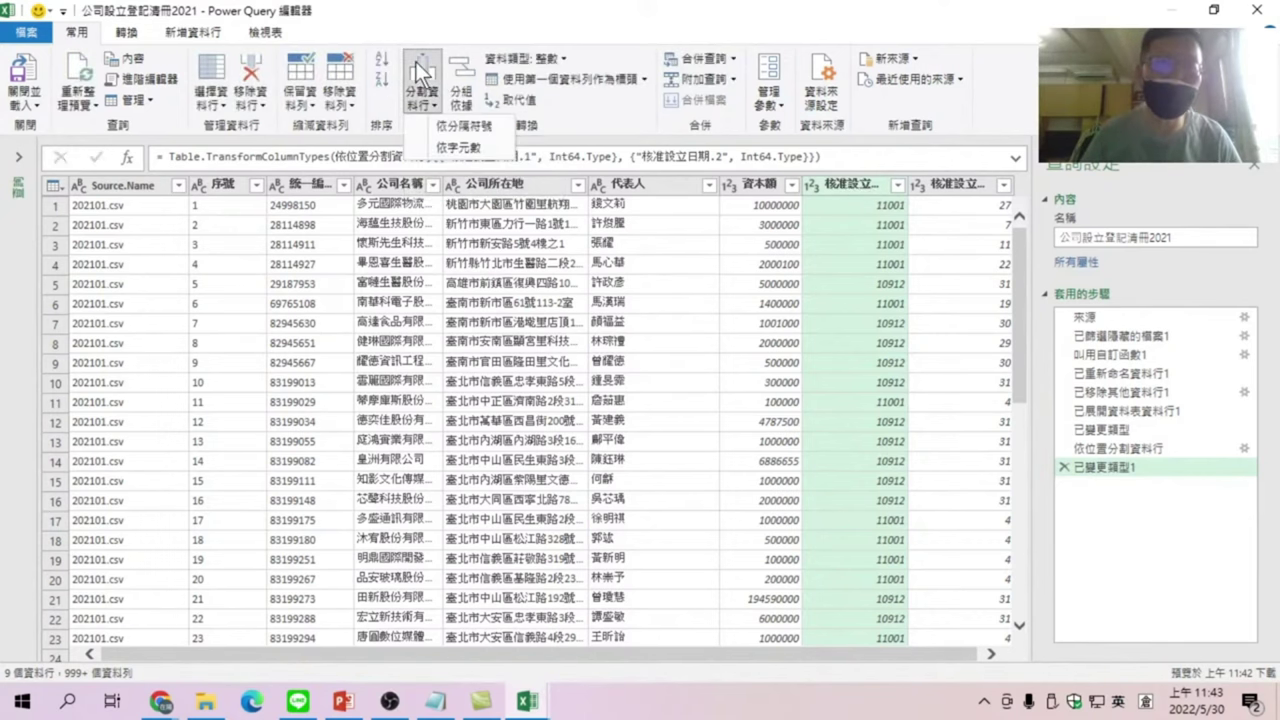
click(452, 148)
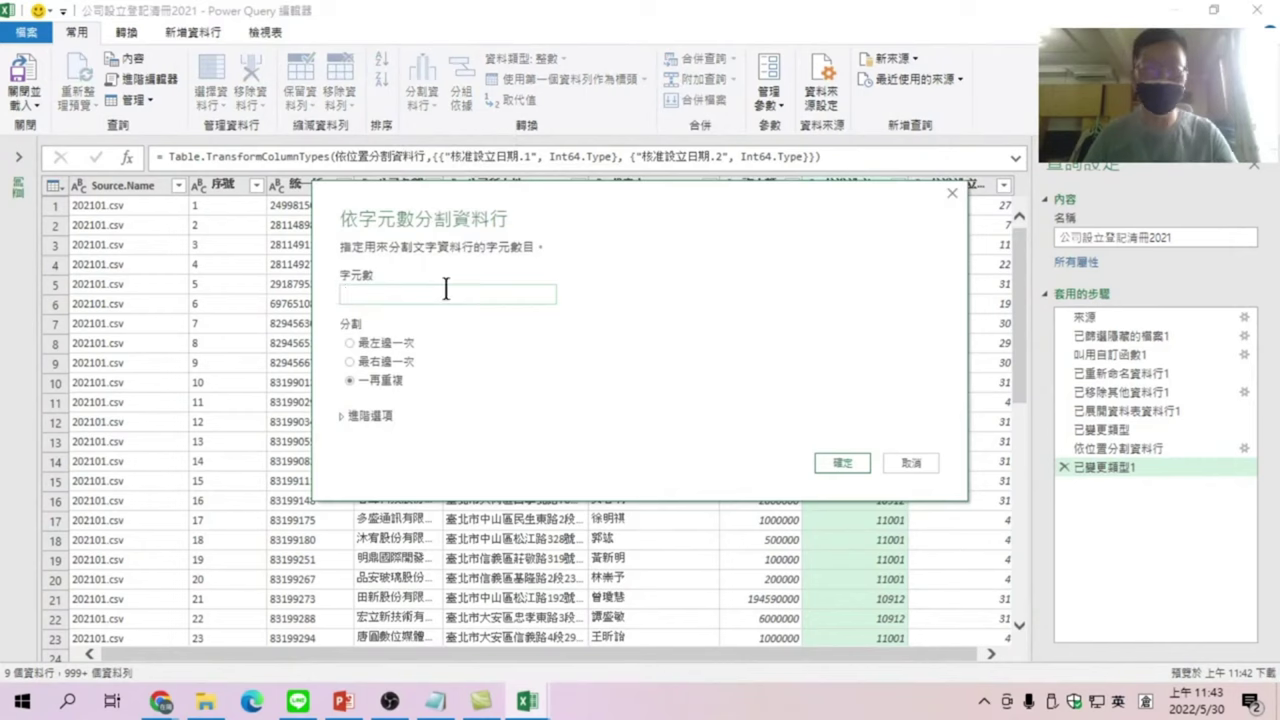
text(2)
click(384, 362)
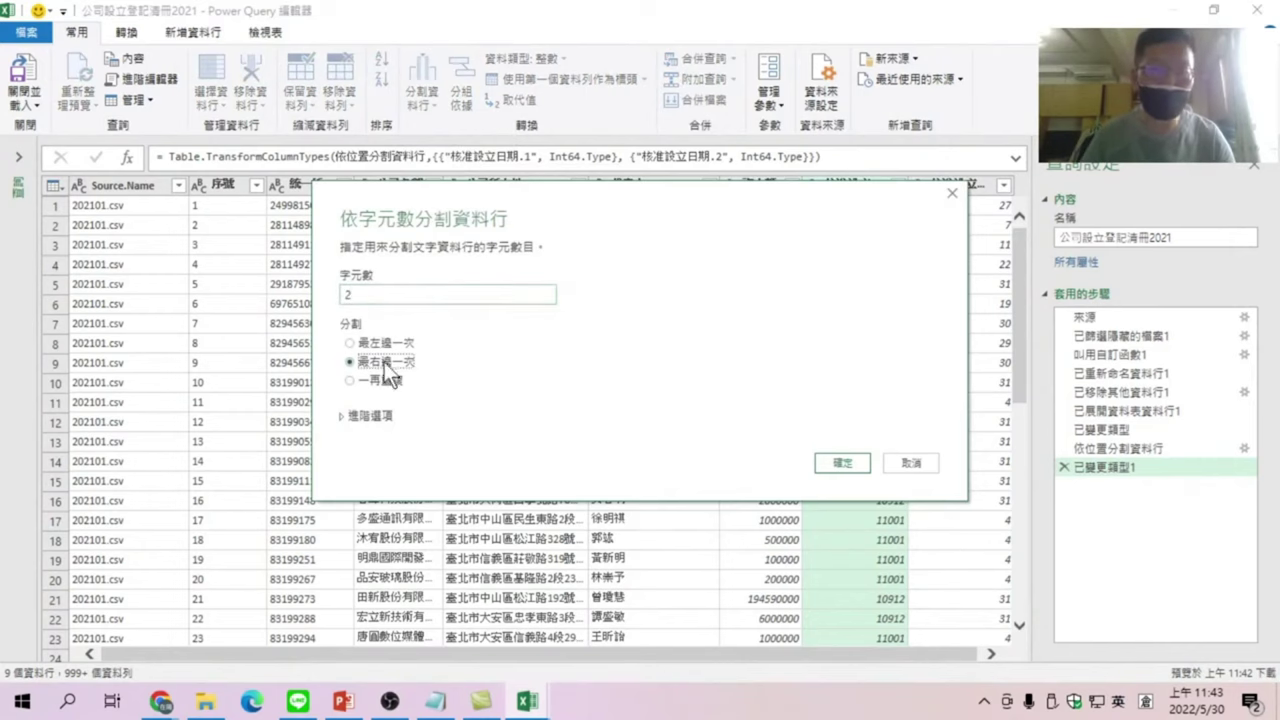
click(835, 462)
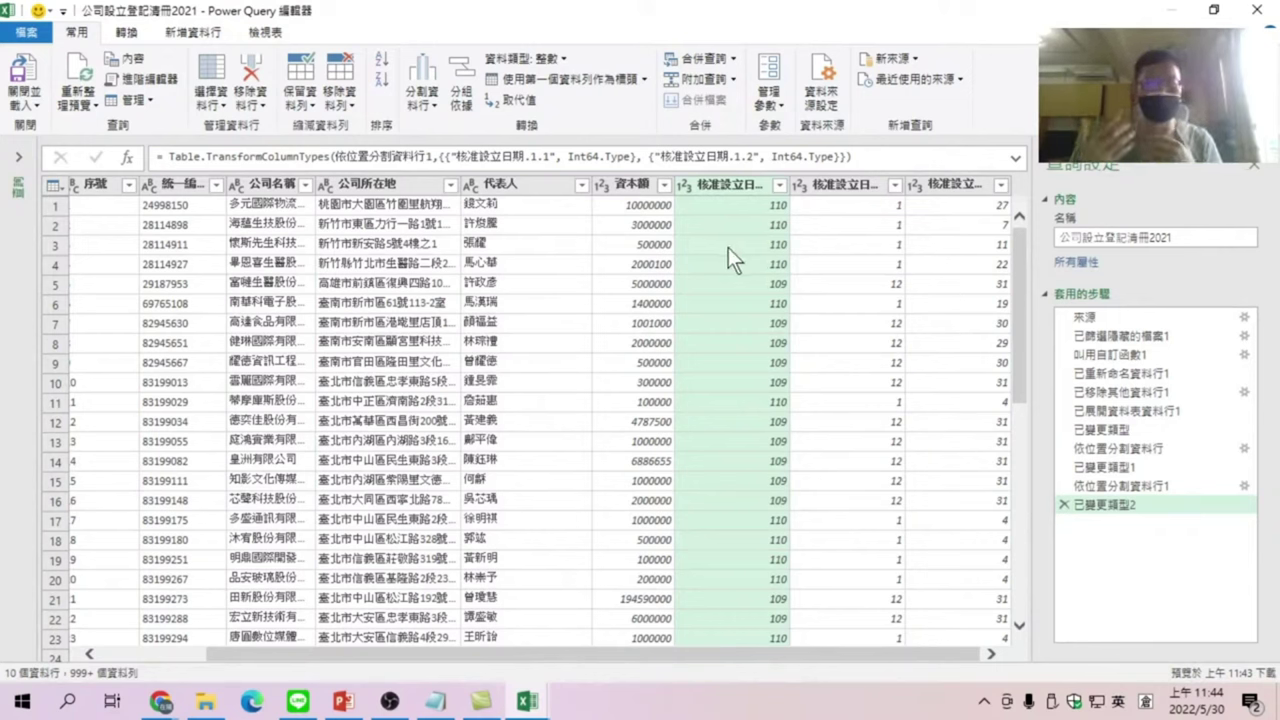
Add a custom column 年 with formula [核准設立日期.1.1]+1911, giving years like 2021.
click(195, 31)
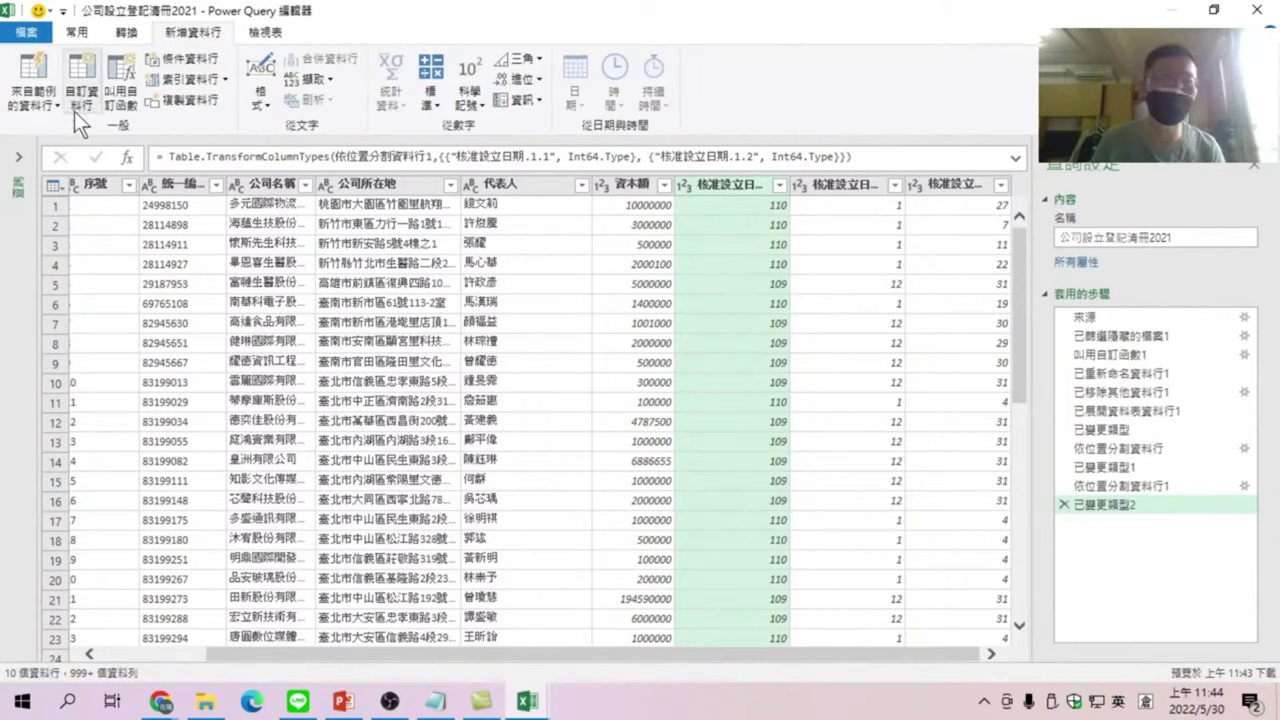
click(84, 72)
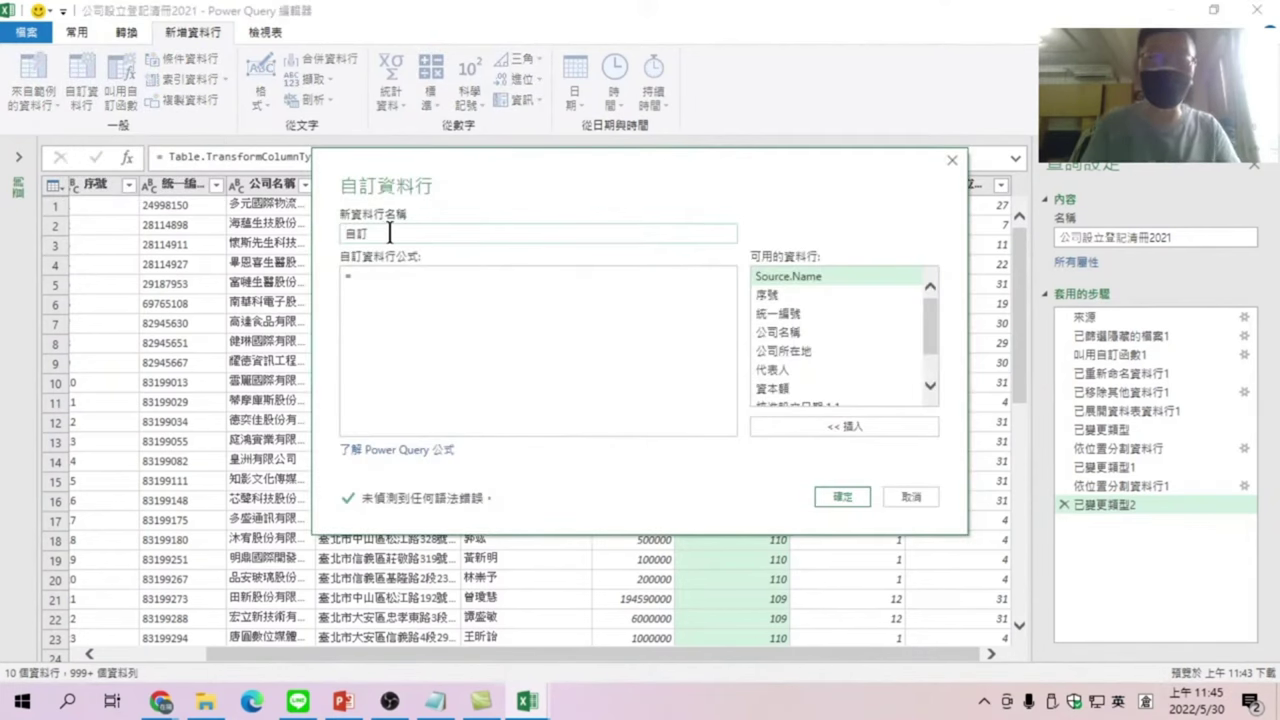
text(c)
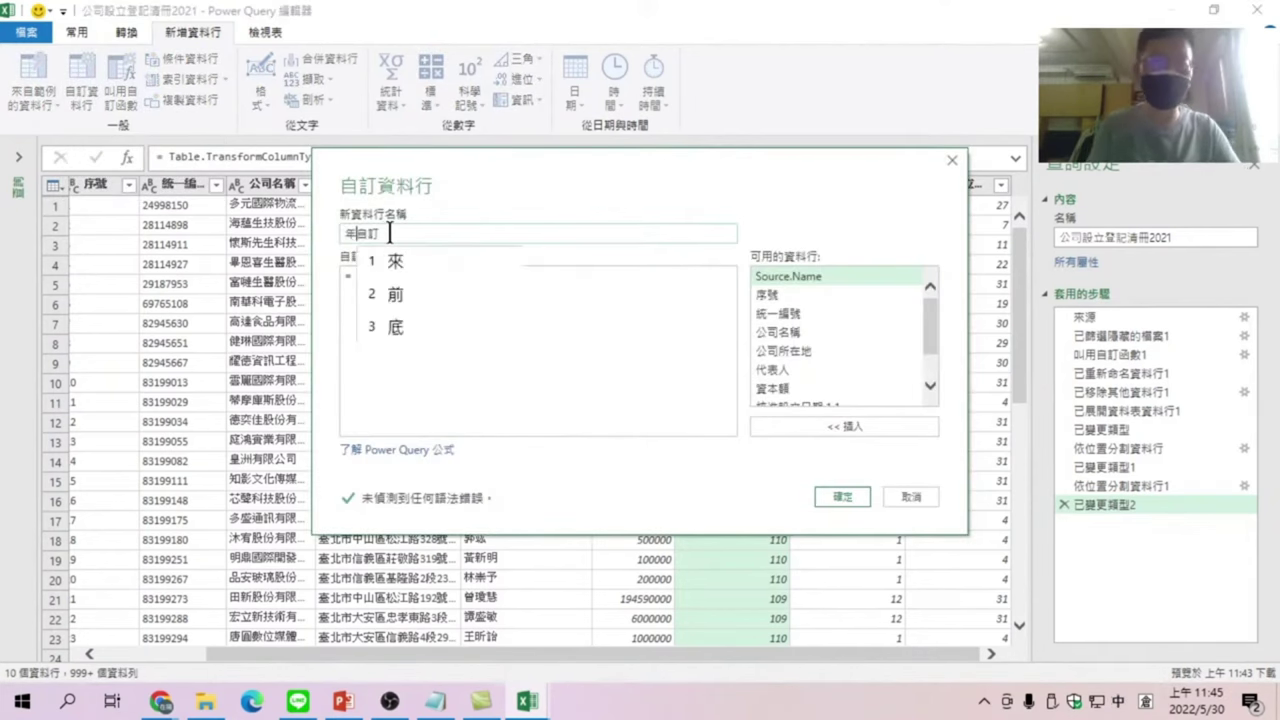
text(年)
key(shift+End)
key(BackSpace)
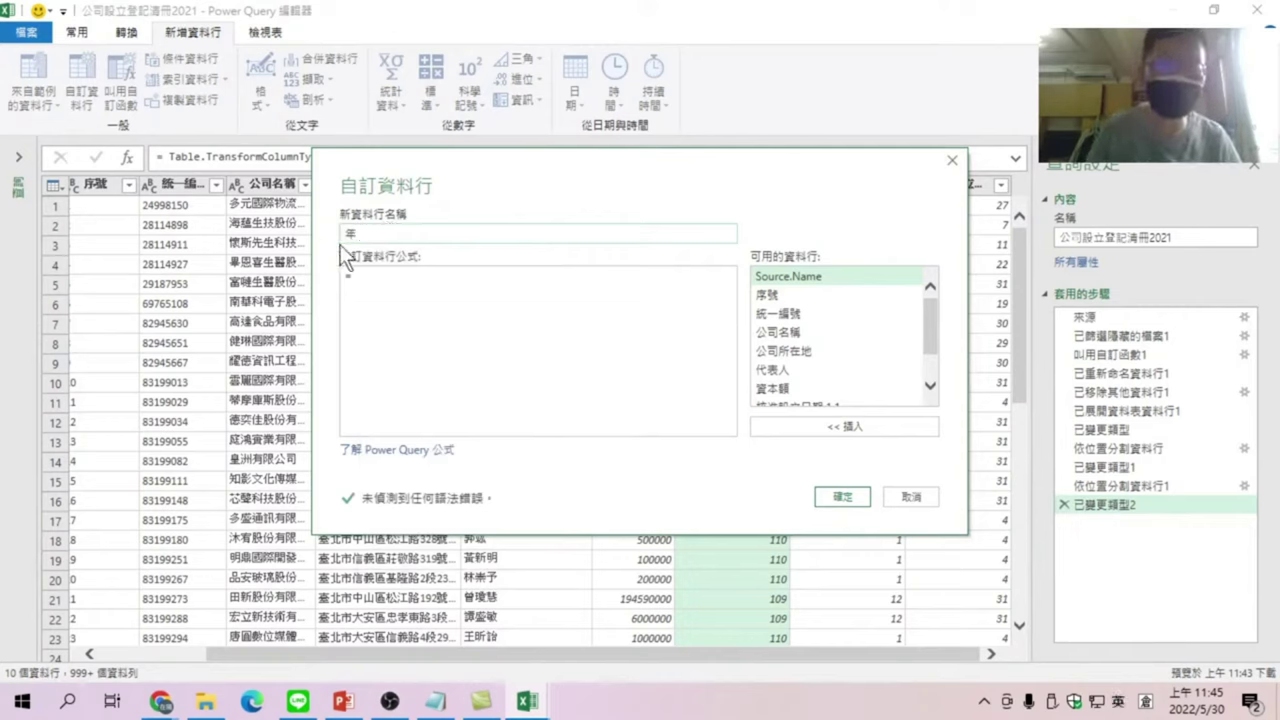
click(368, 280)
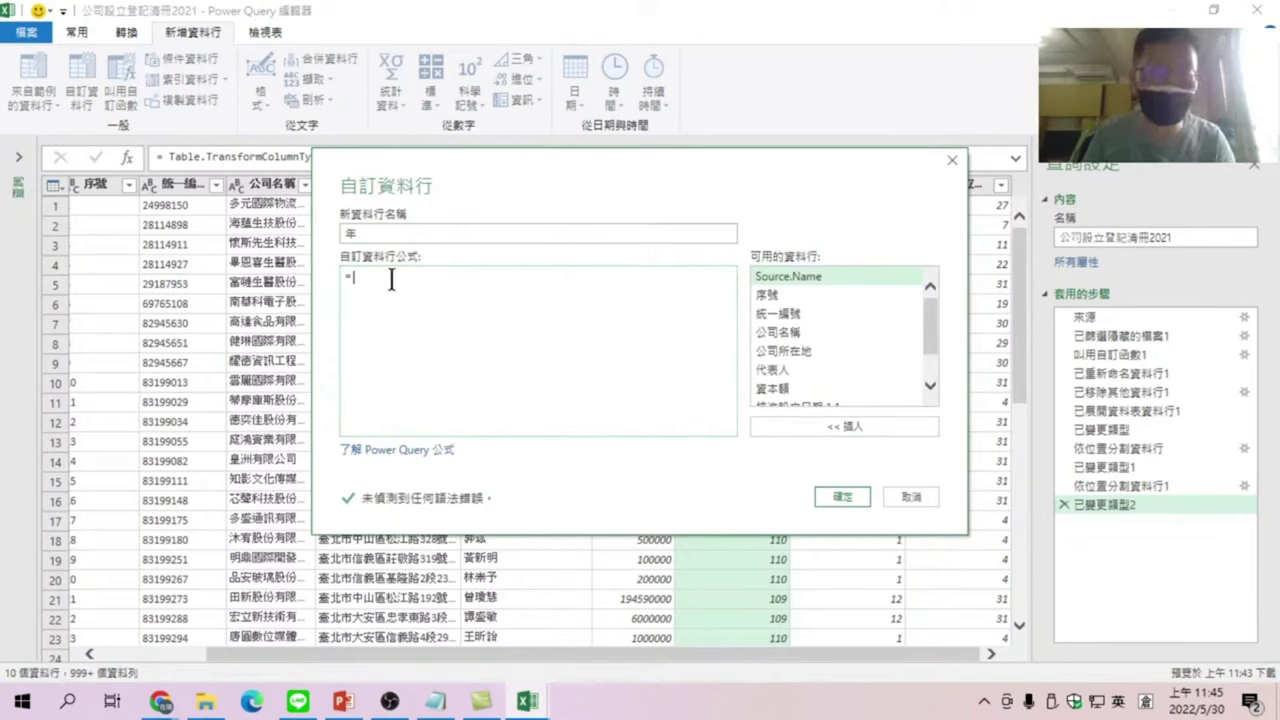
scroll(930, 315, down, 1)
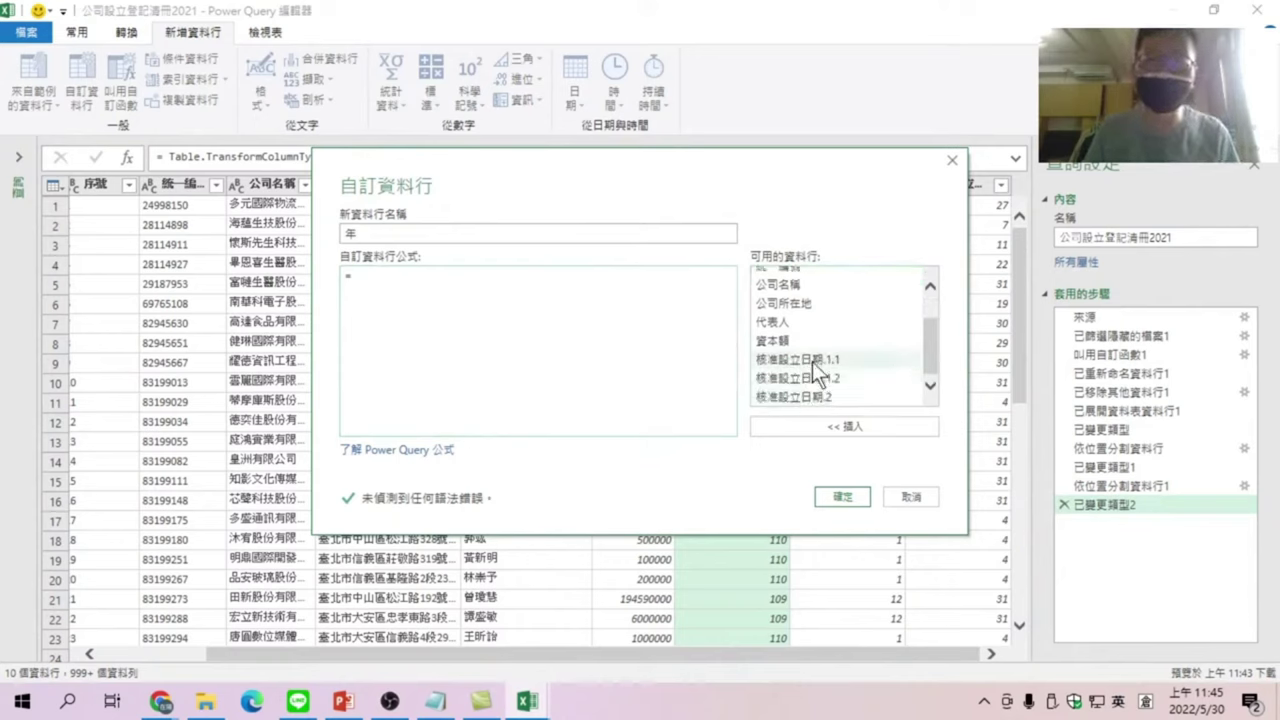
drag(752, 158, 735, 258)
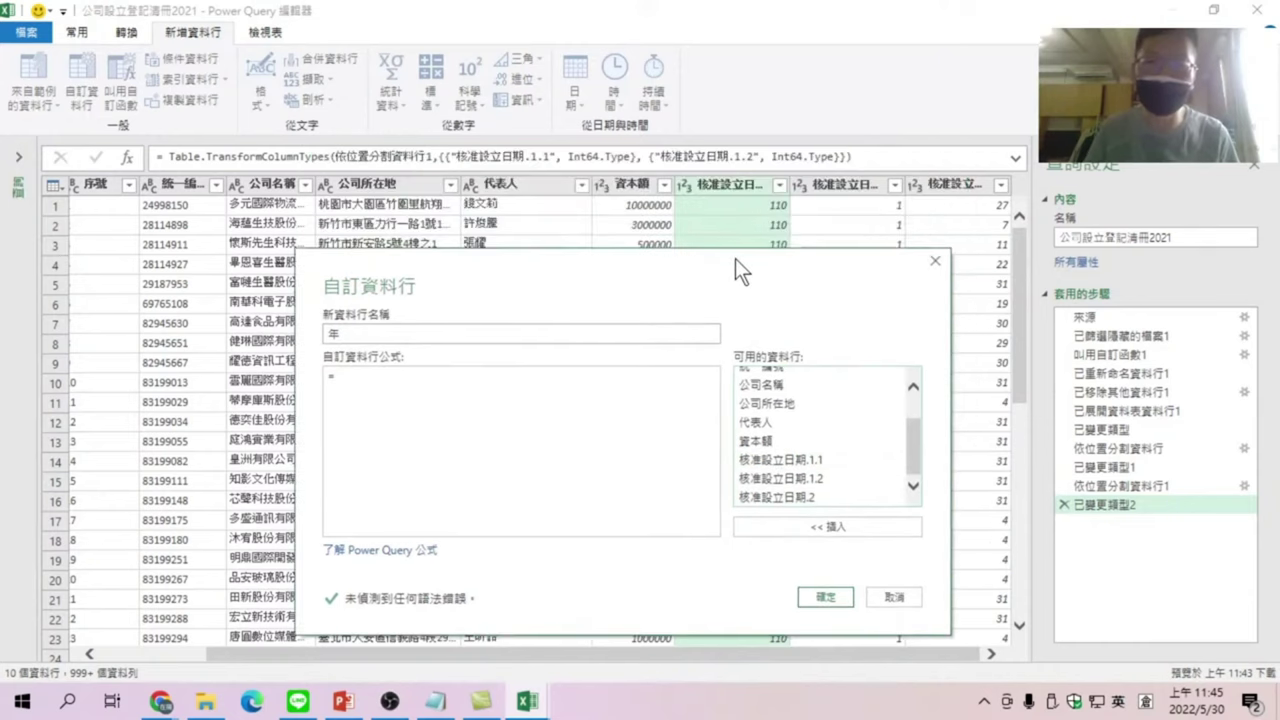
click(779, 464)
double_click(779, 464)
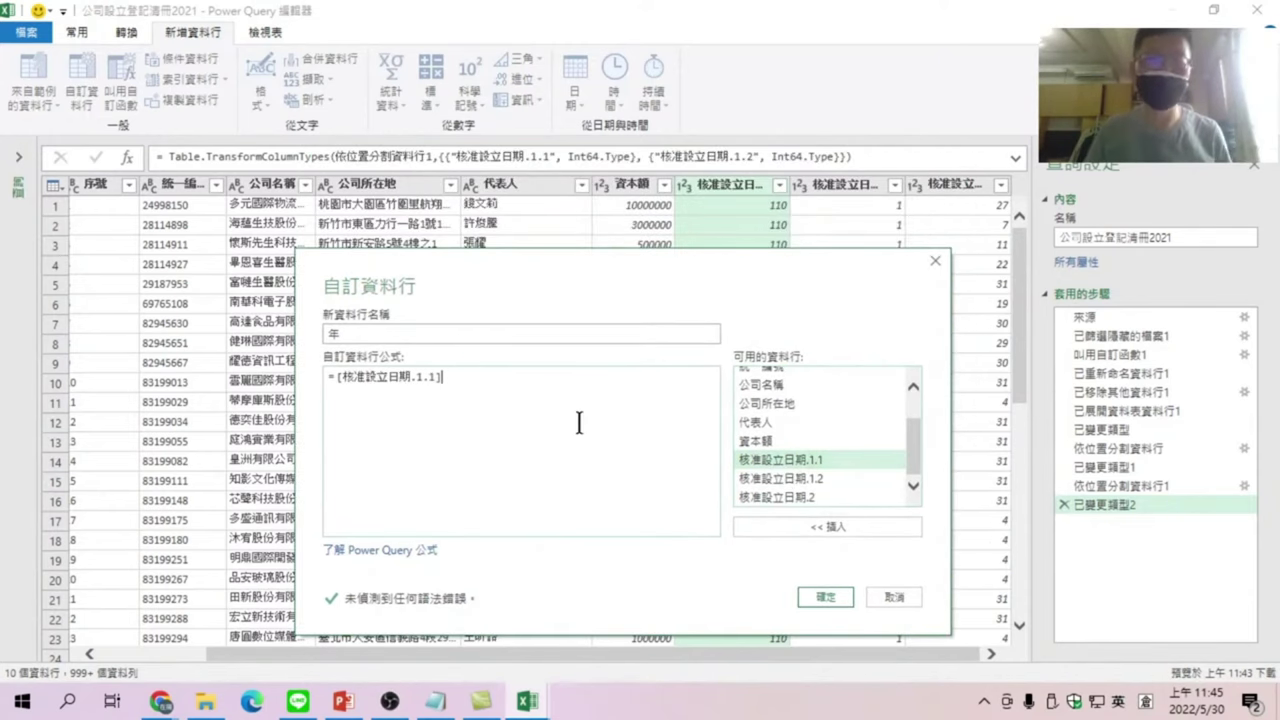
text(+)
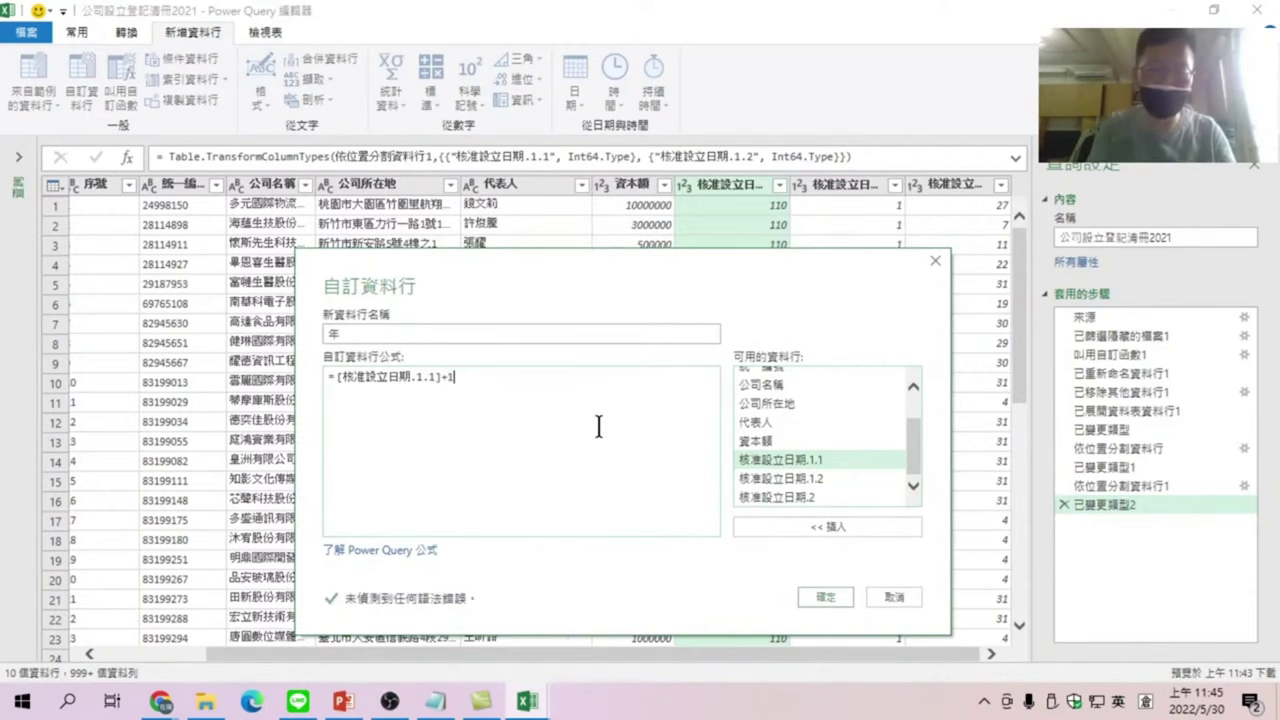
text(1911)
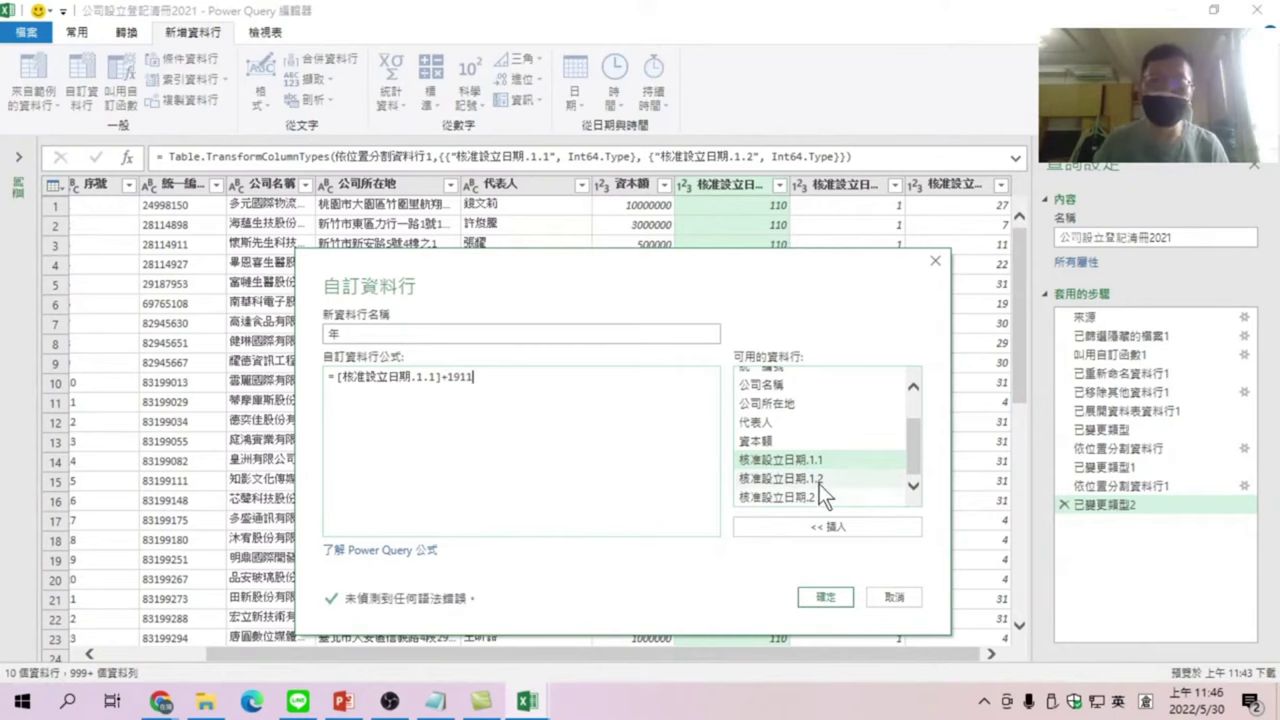
click(837, 589)
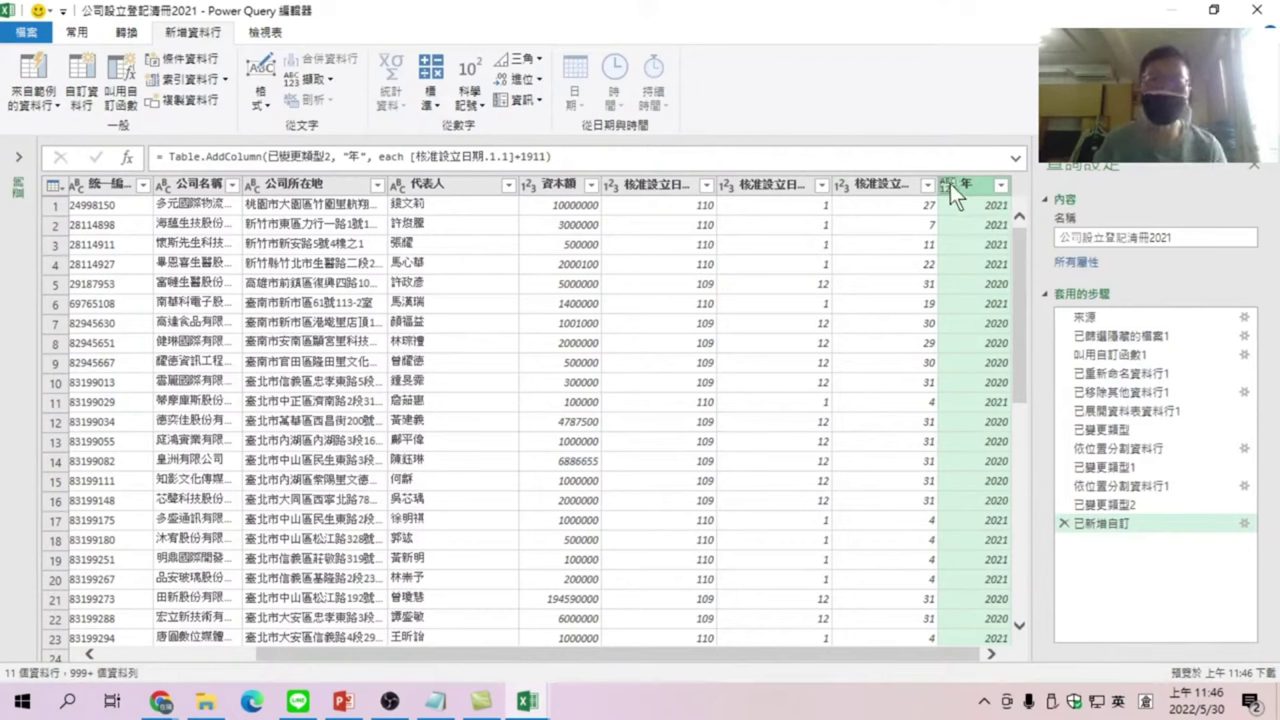
Set 年 to 整數 (whole number) and place it right after the ROC year column.
click(948, 185)
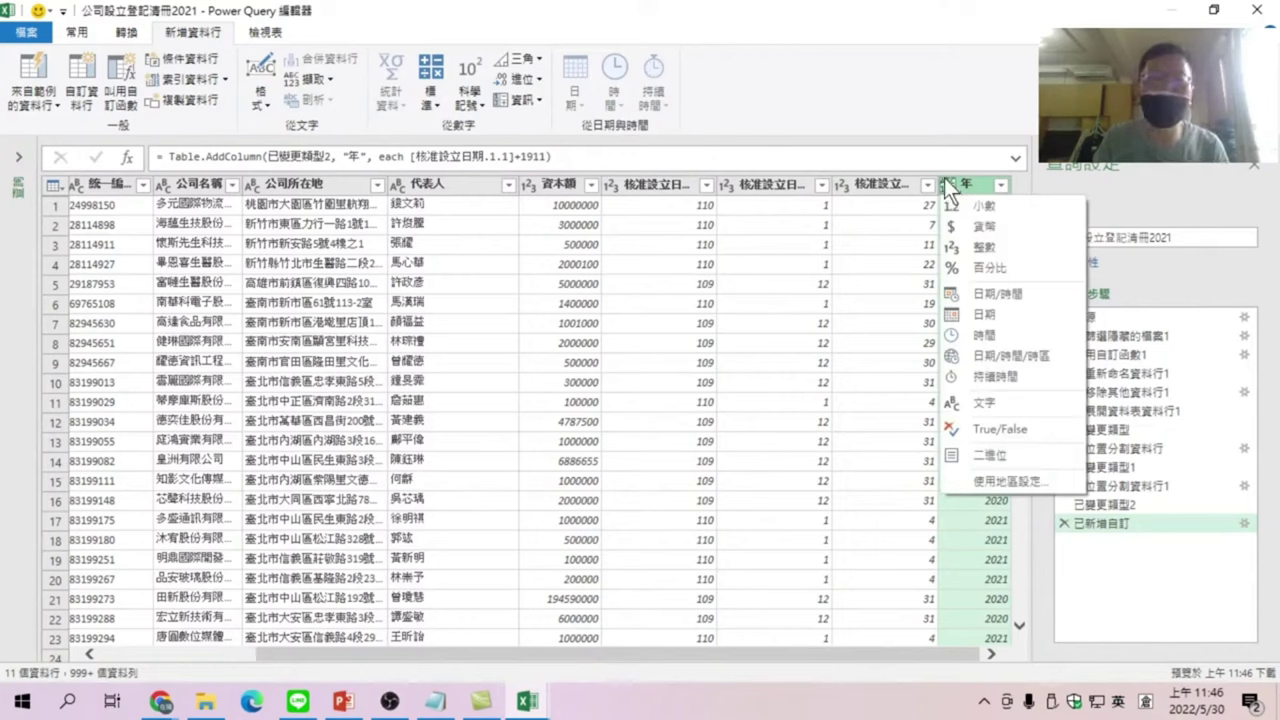
click(988, 250)
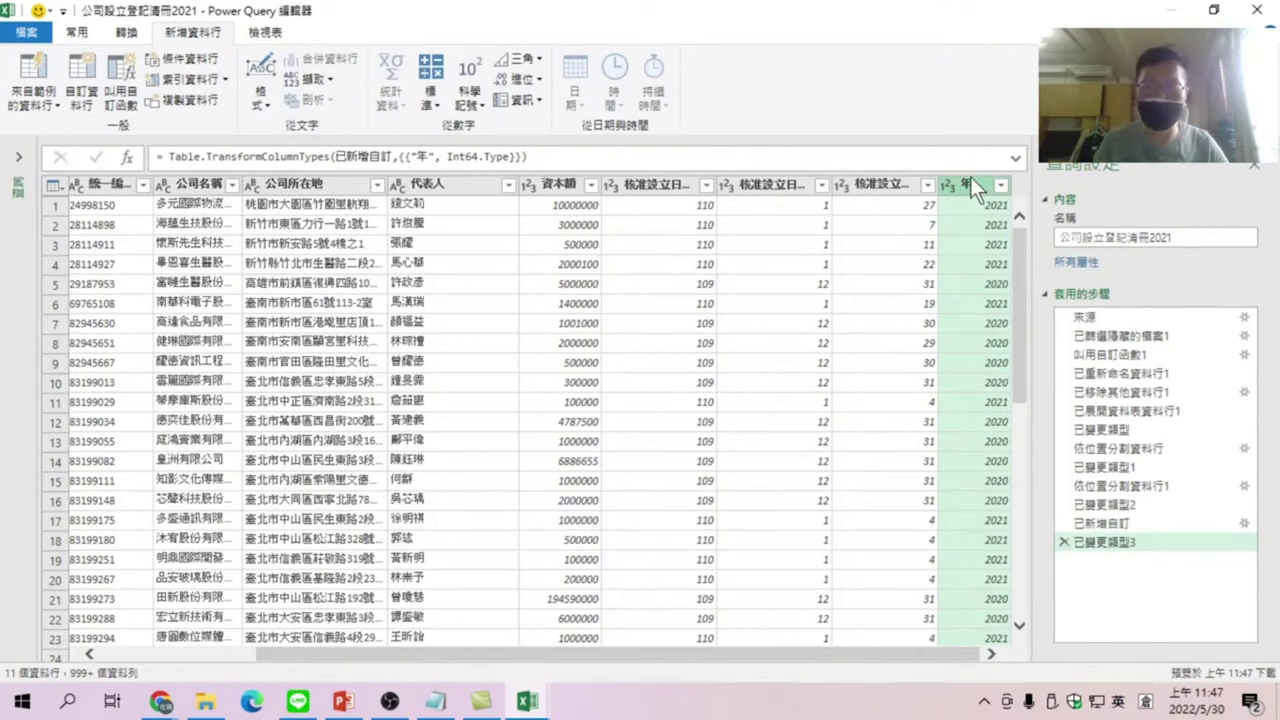
drag(950, 182, 750, 189)
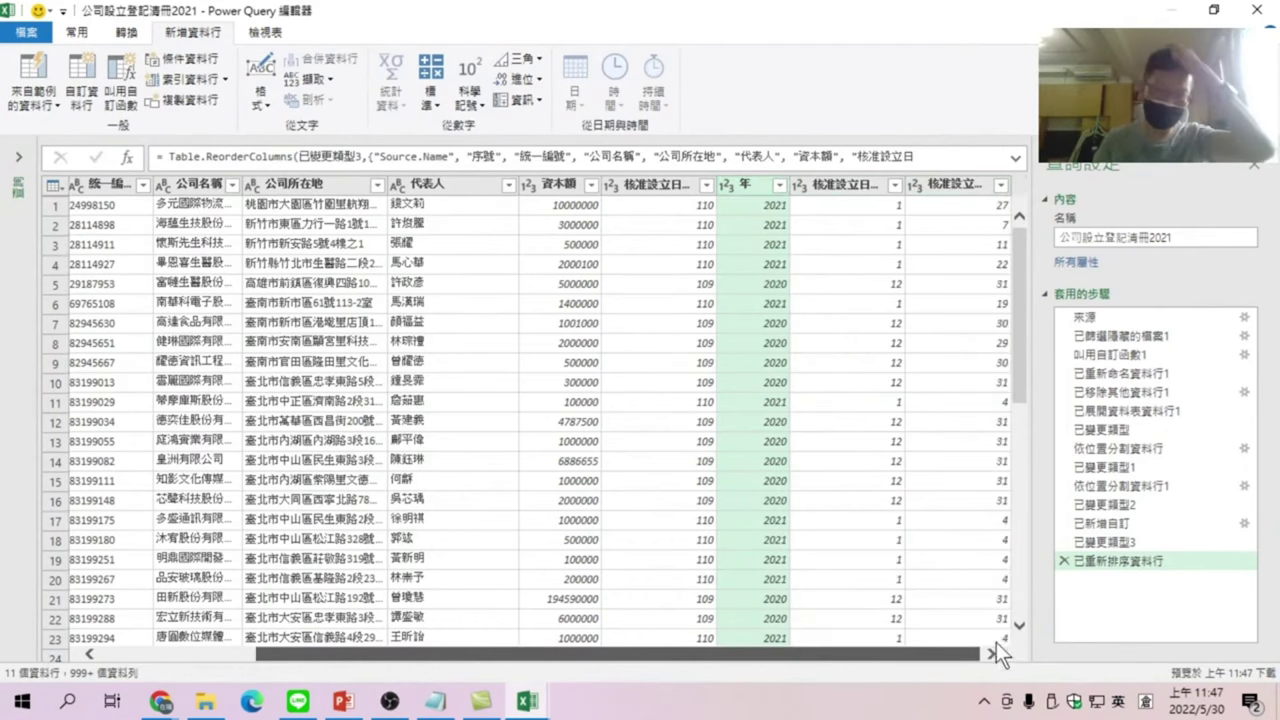
click(992, 652)
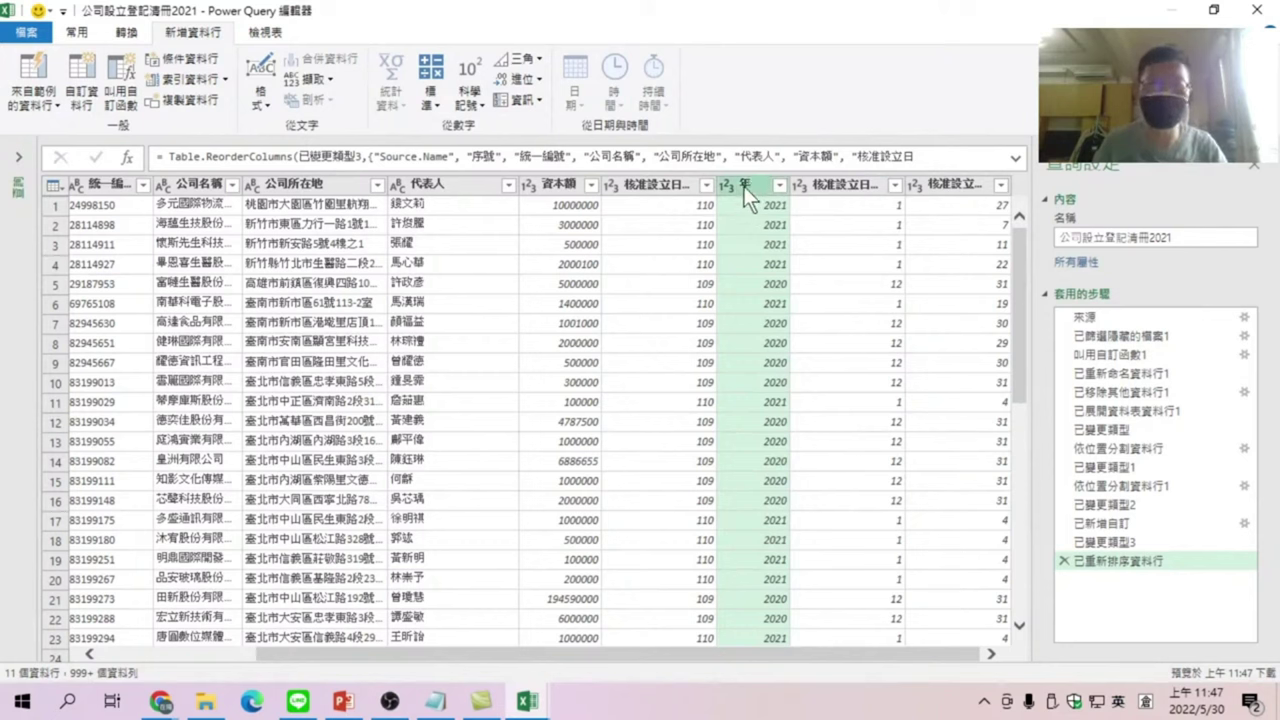
Merge 年, month and day with a custom / separator into a new column 登記日期.
shift+click(958, 191)
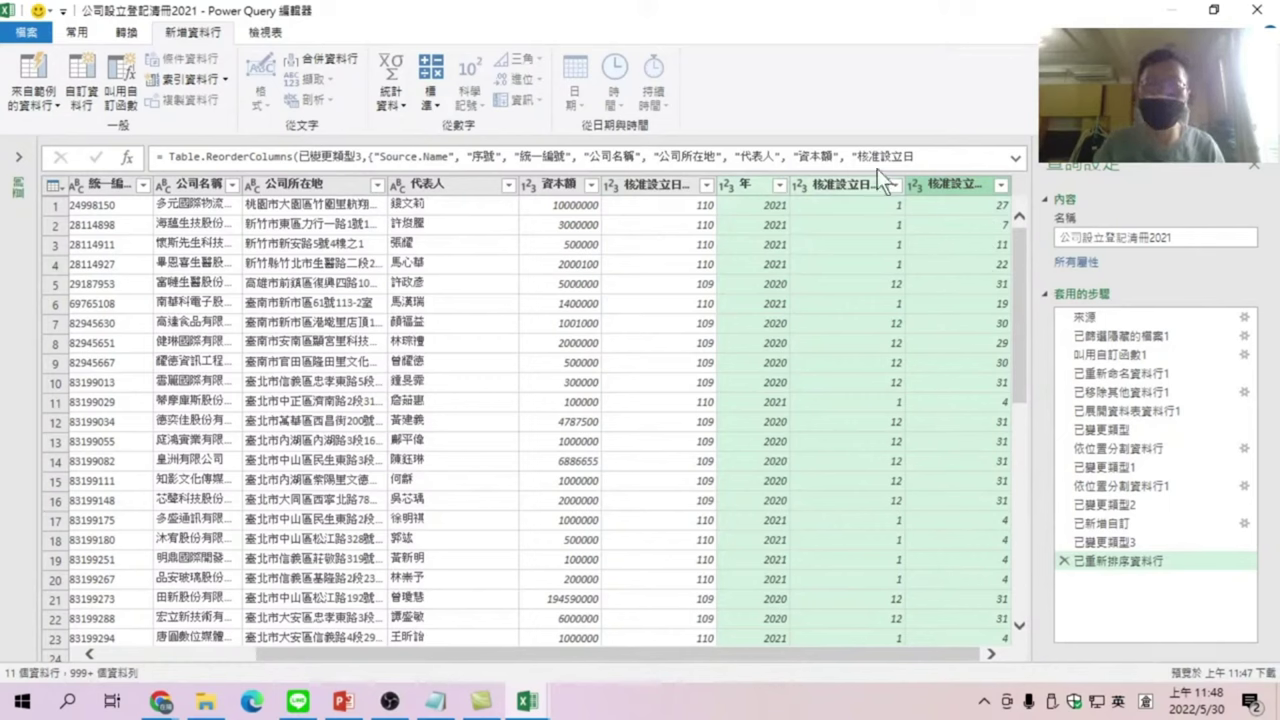
right_click(737, 184)
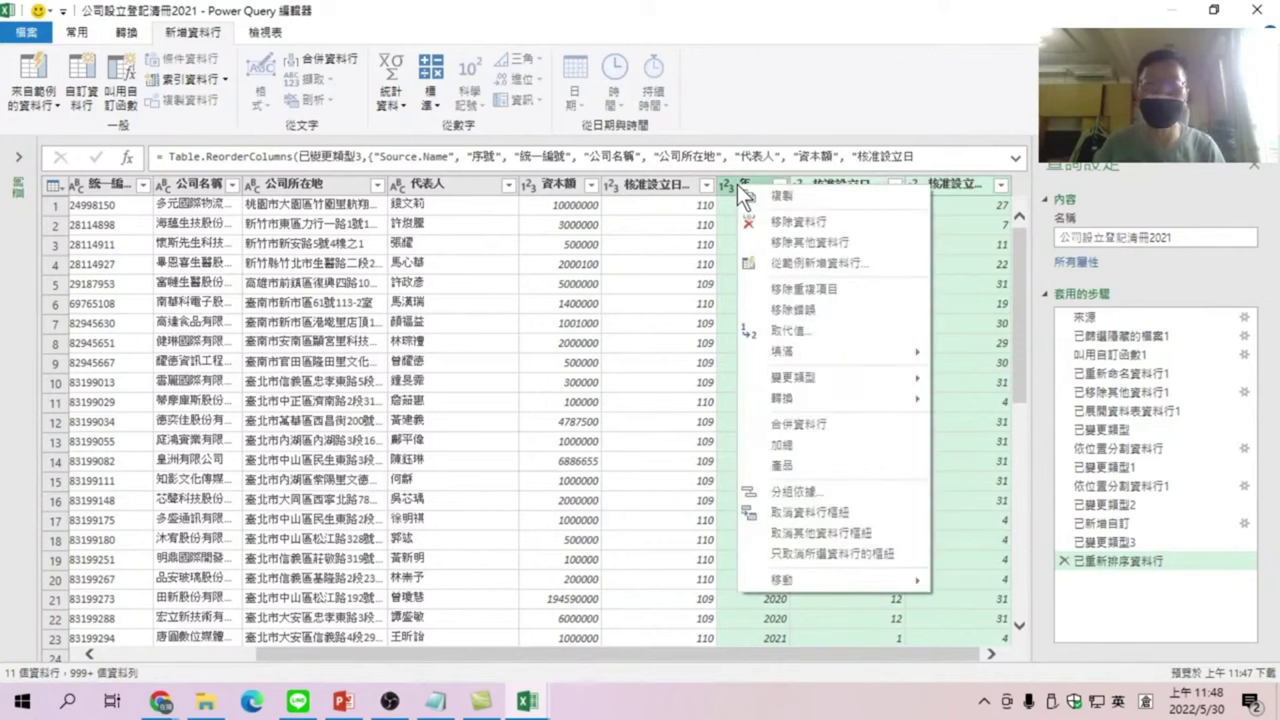
click(796, 428)
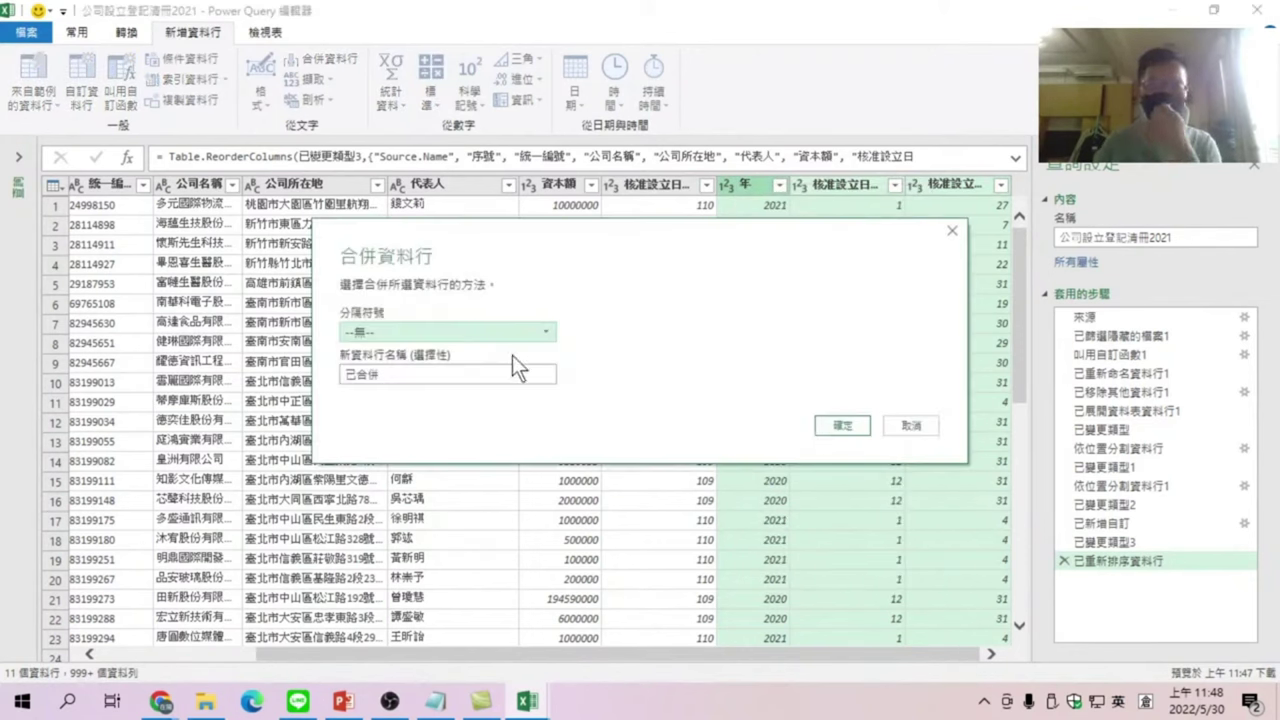
click(358, 334)
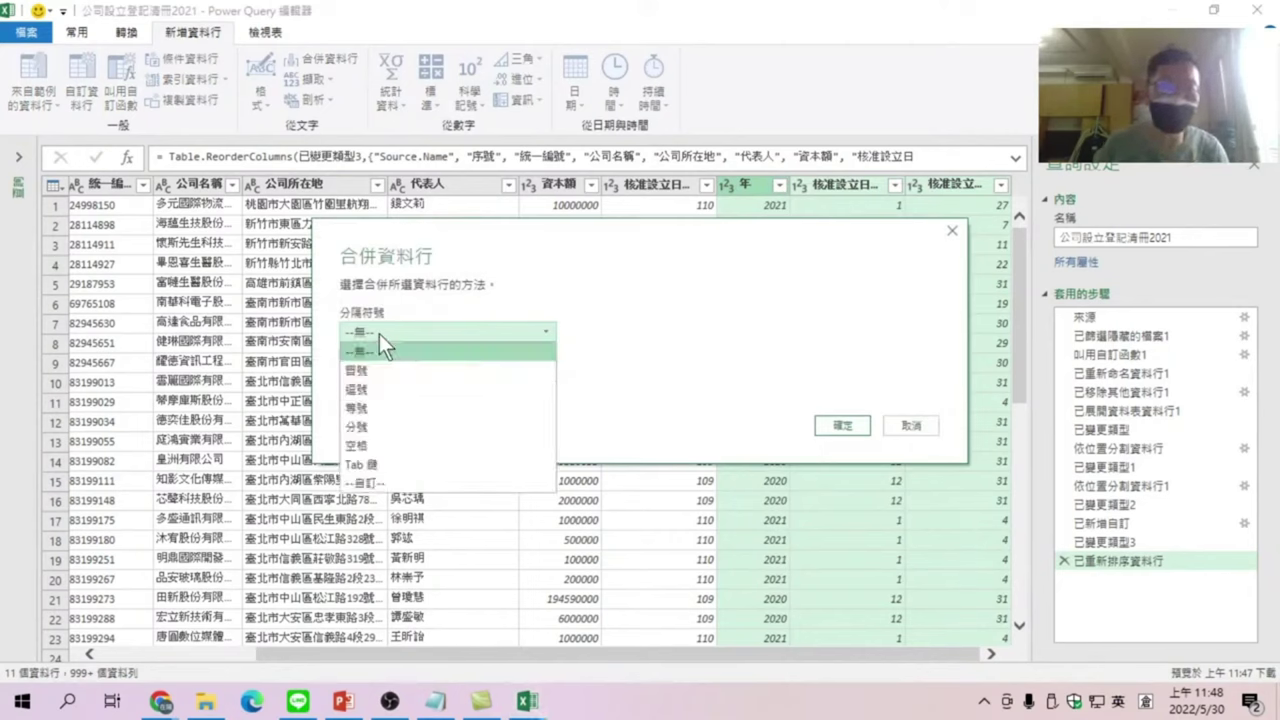
click(371, 484)
click(371, 357)
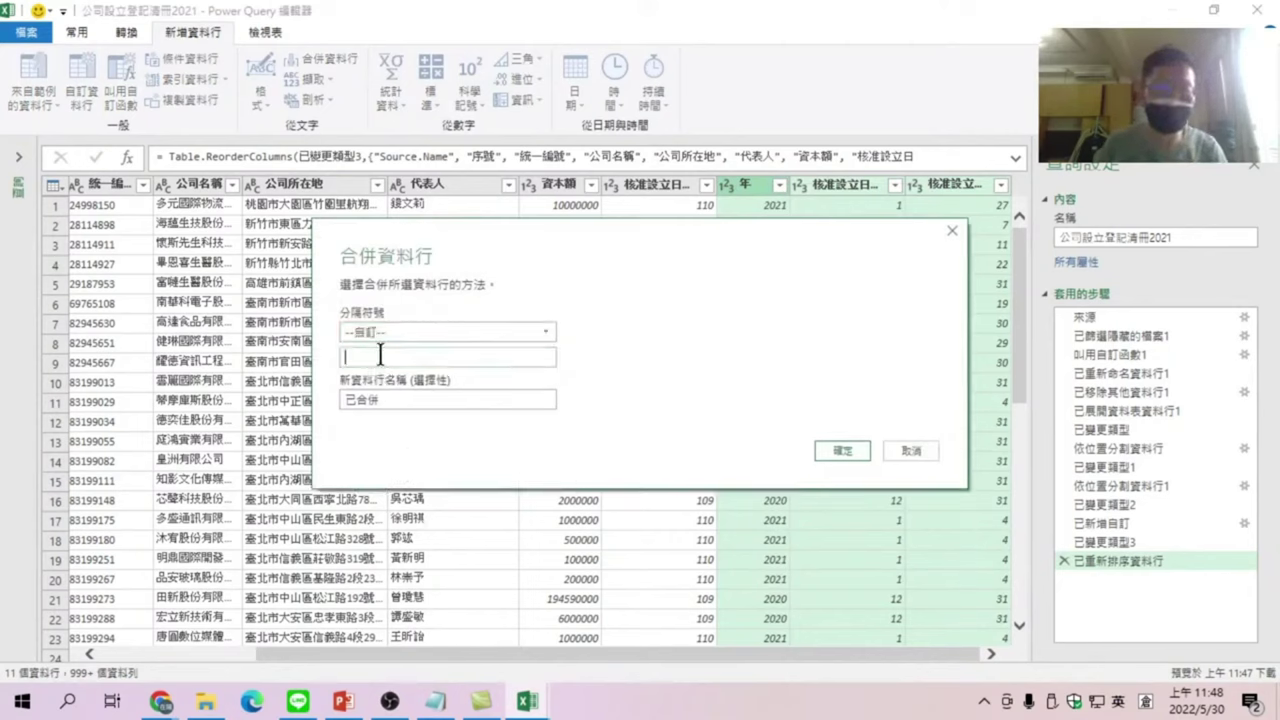
text(/)
drag(659, 259, 549, 299)
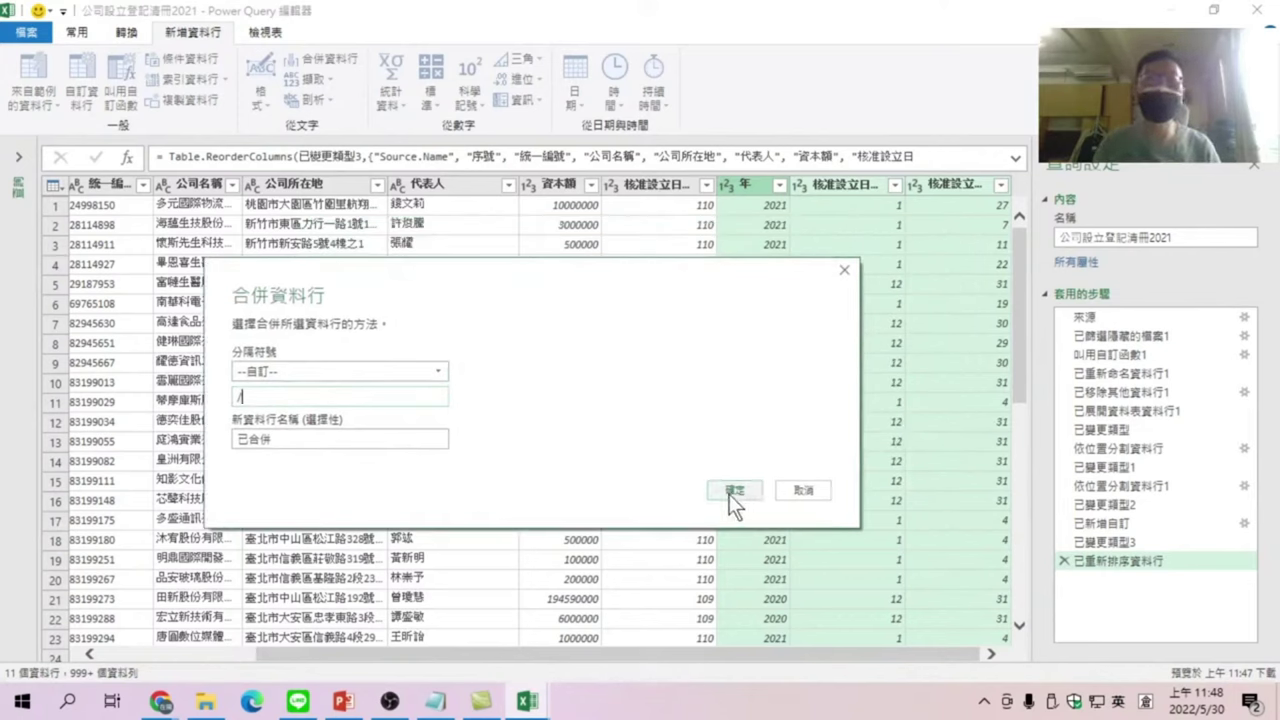
double_click(300, 440)
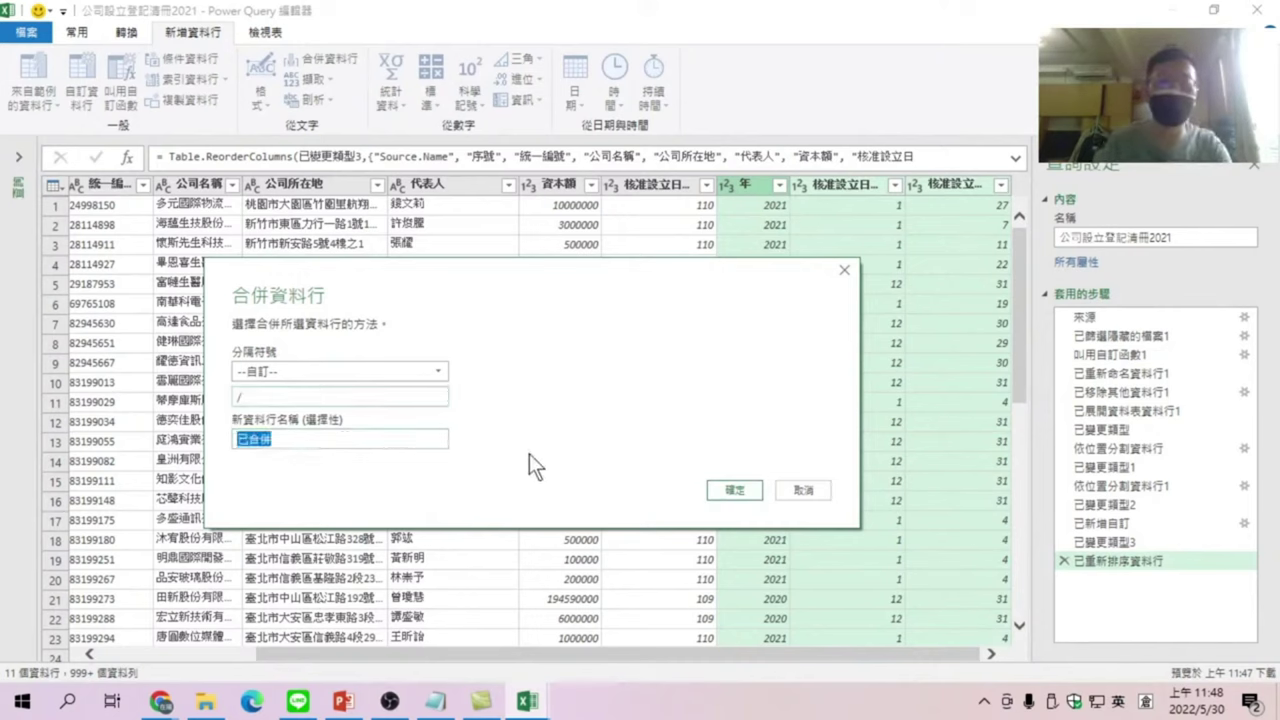
text(登記日)
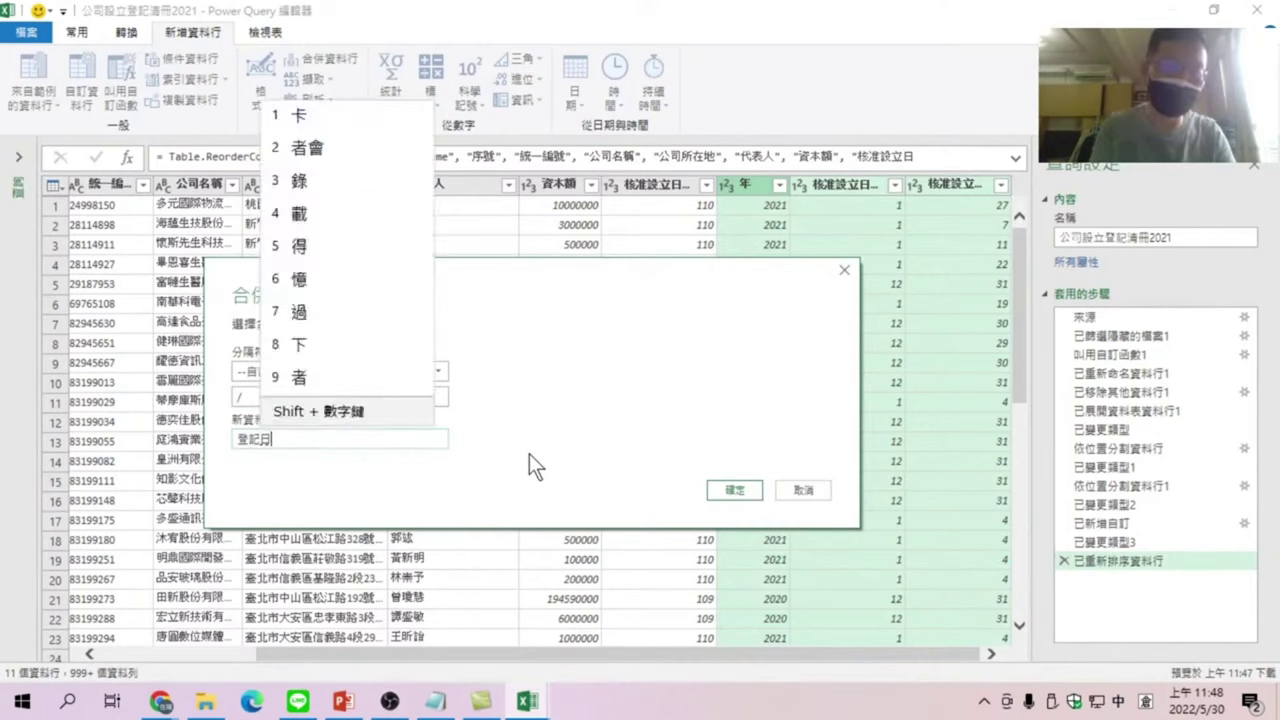
text(期)
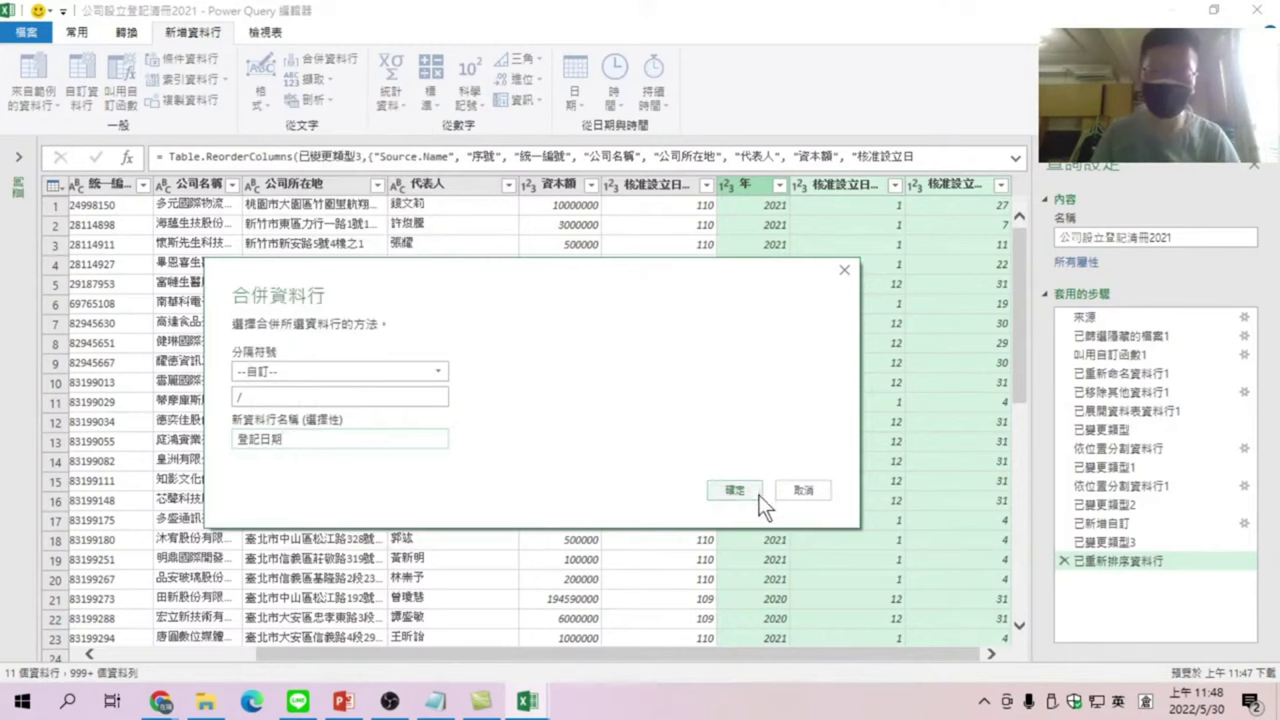
click(733, 490)
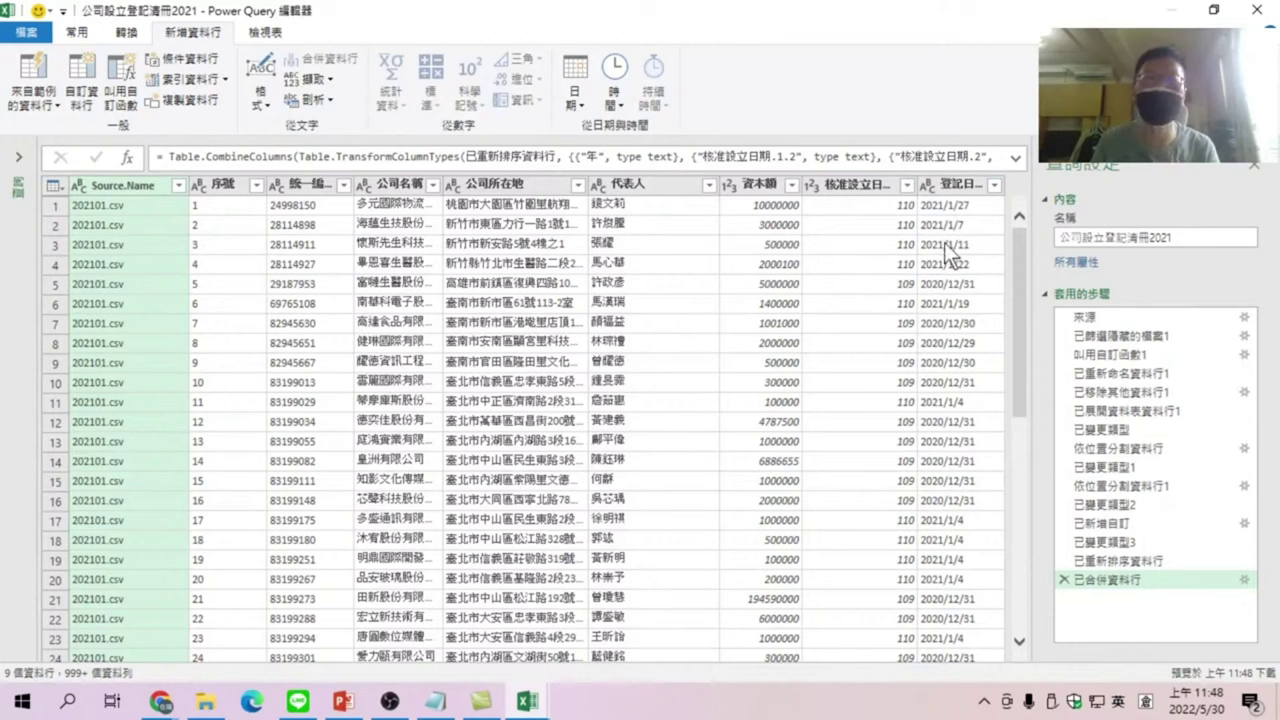
Set 登記日期 to the 日期 date type and Close & Load the query into Excel.
click(926, 185)
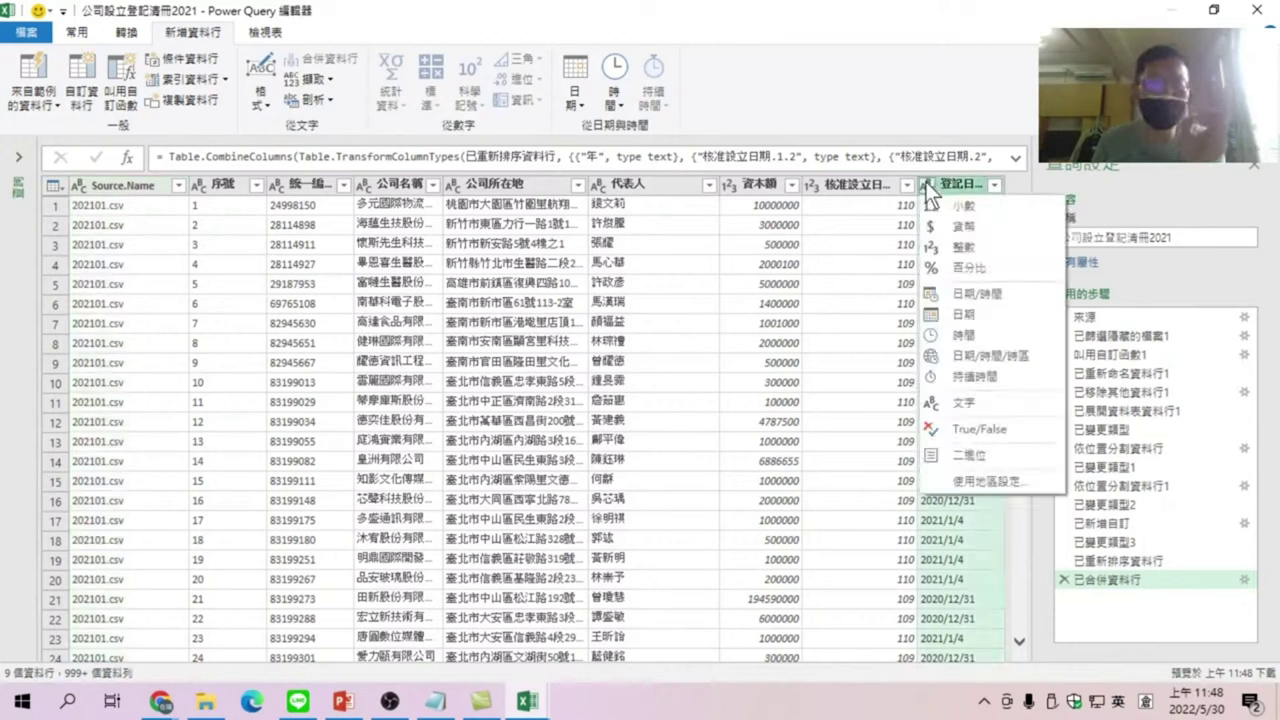
click(965, 314)
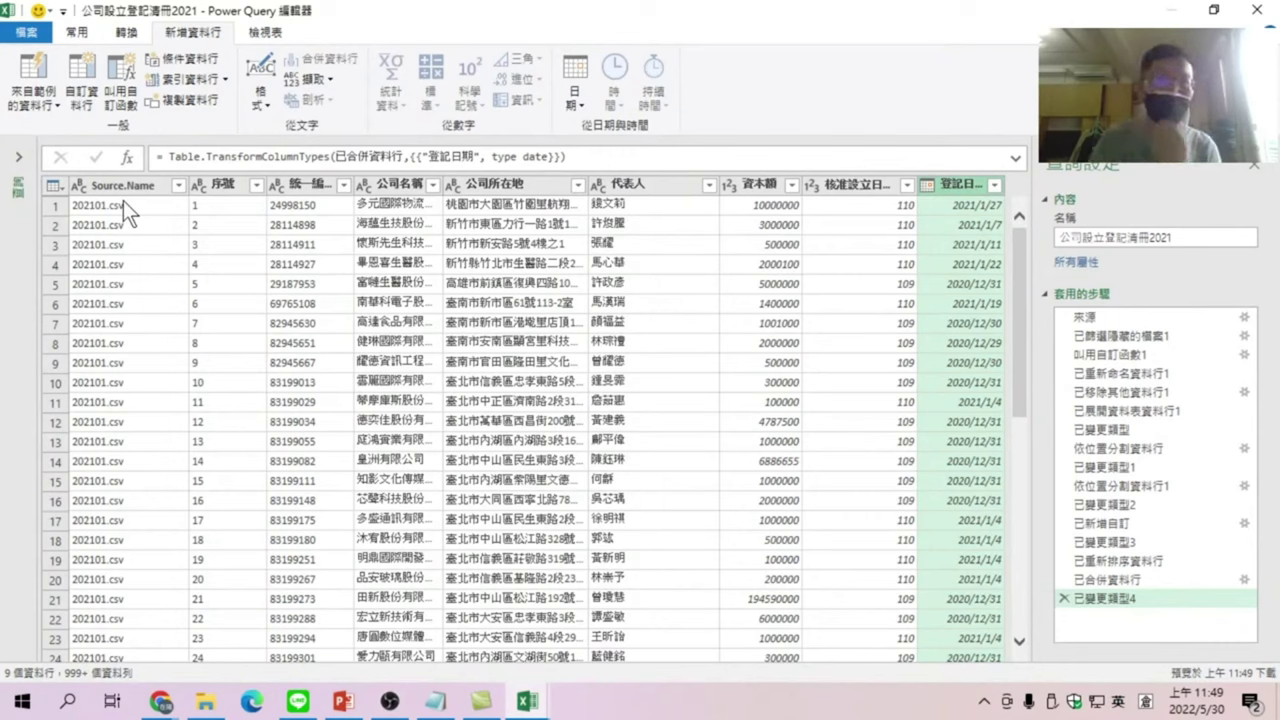
drag(431, 12, 506, 103)
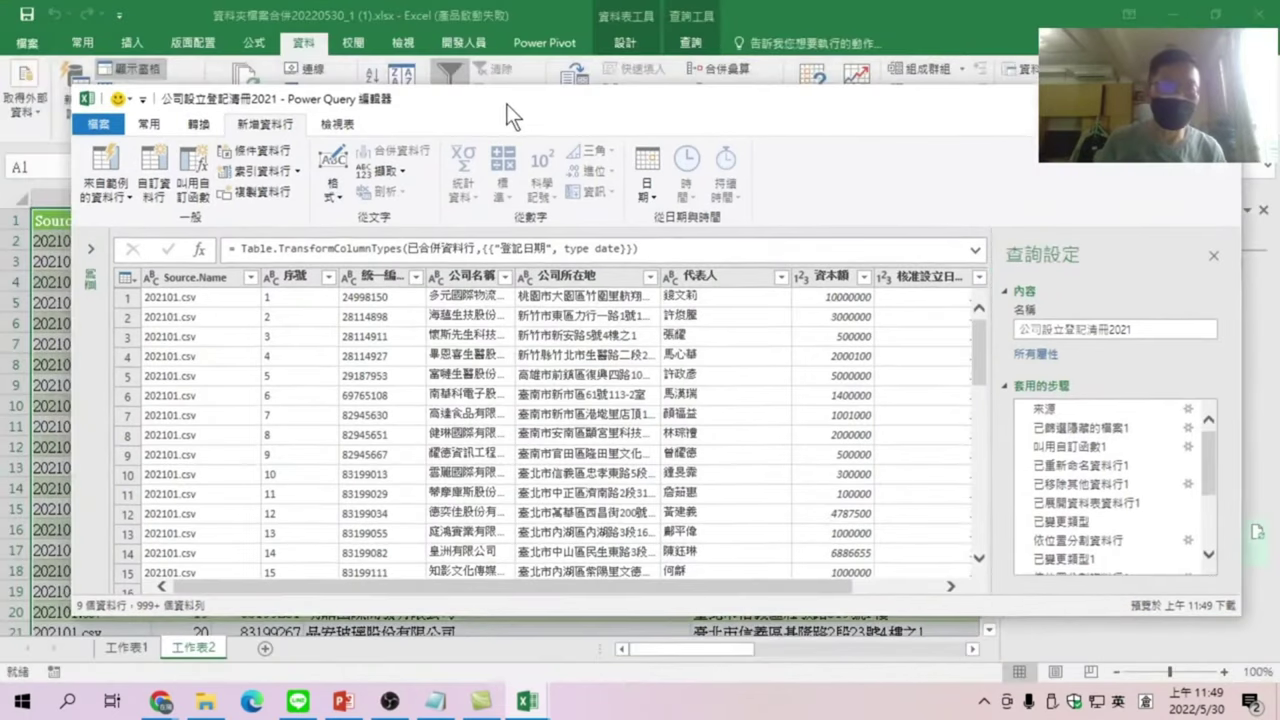
click(155, 122)
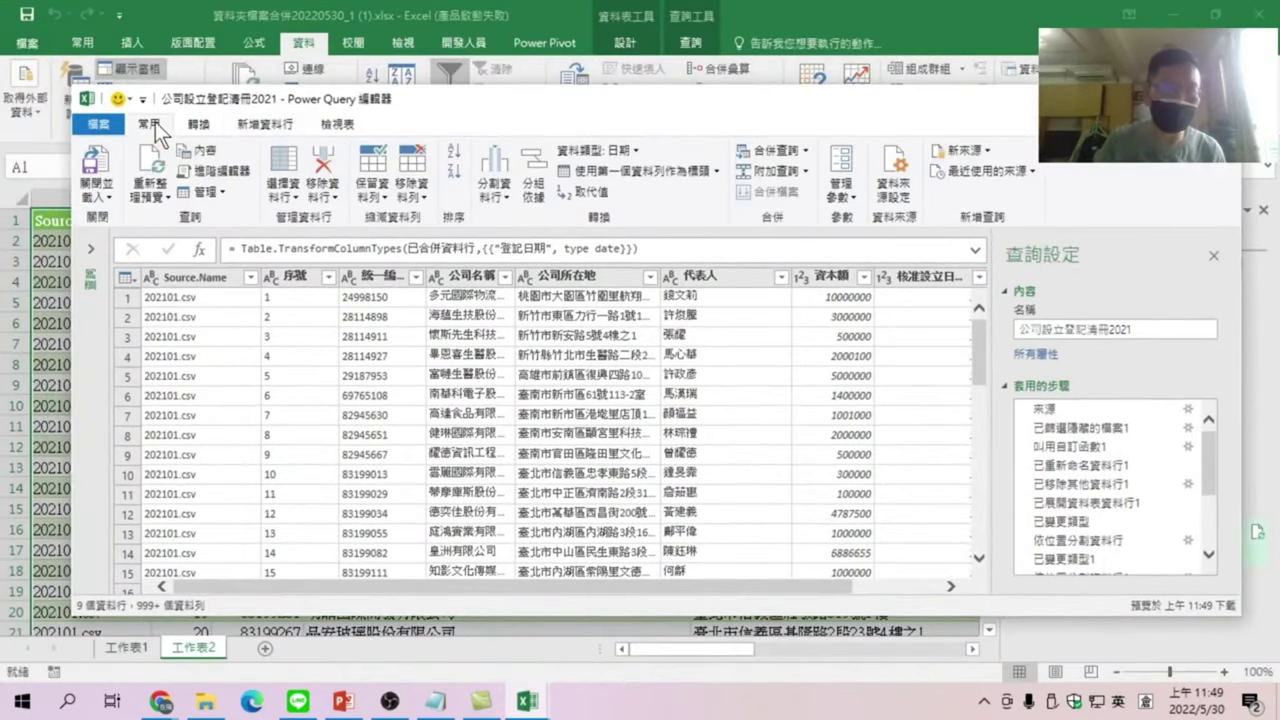
click(99, 163)
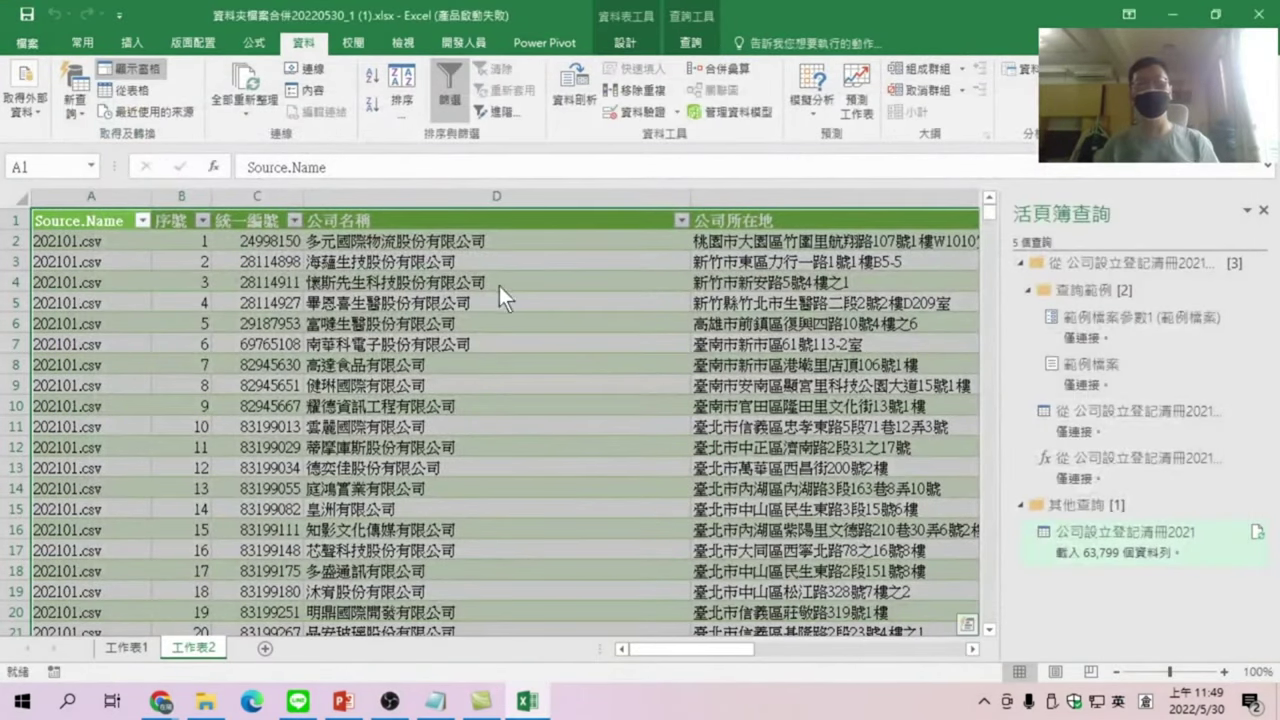